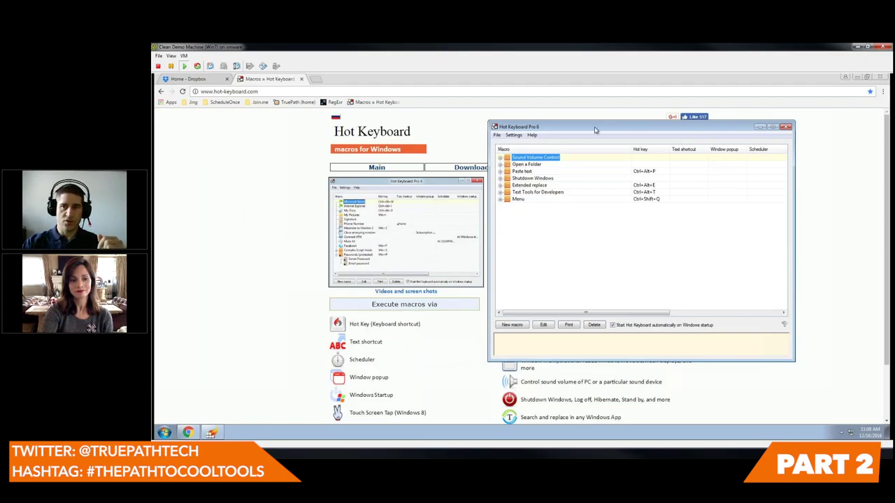
- Shift the Hot Keyboard window left, scroll the Chrome product page, then minimize Chrome
left_click_drag(611, 127, 601, 128)
left_click_drag(494, 133, 577, 164)
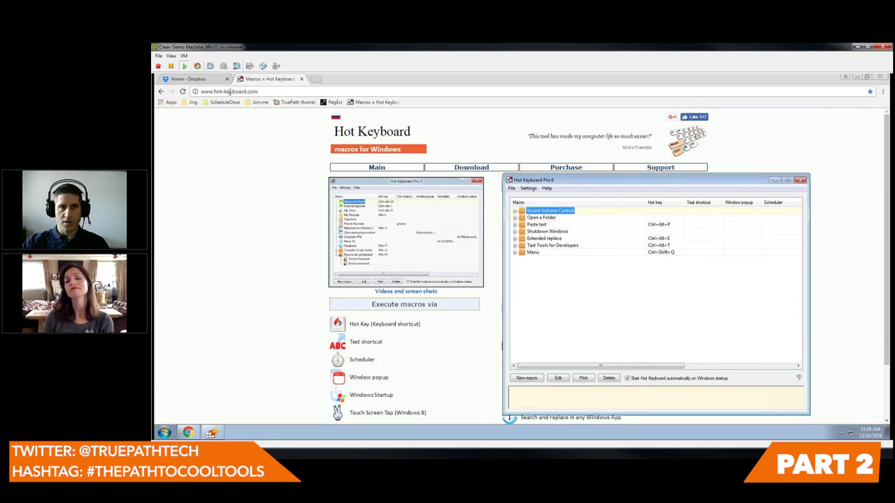
left_click(253, 207)
scroll(254, 206, "down", 2)
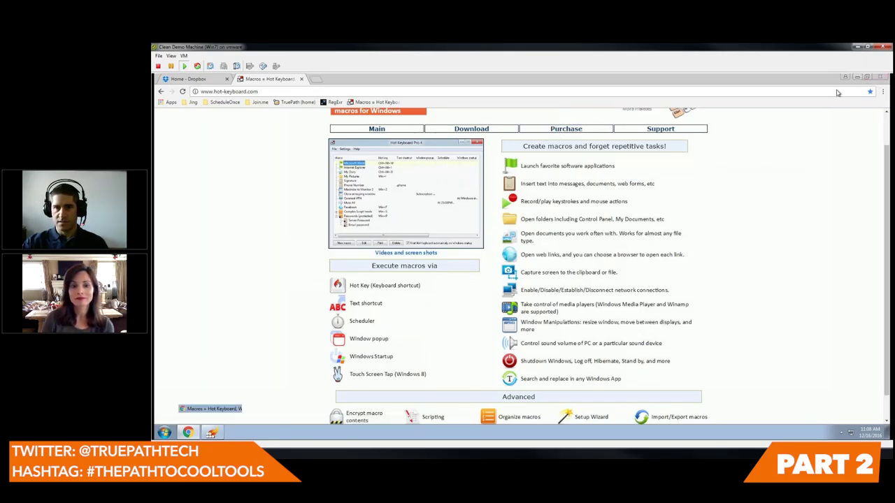
left_click(858, 77)
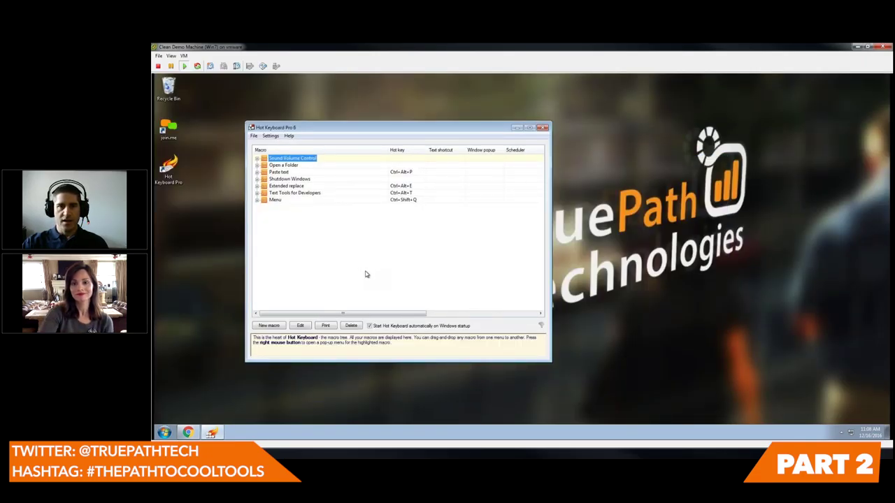
- Relaunch Hot Keyboard Pro as administrator and start a new macro
left_click(254, 135)
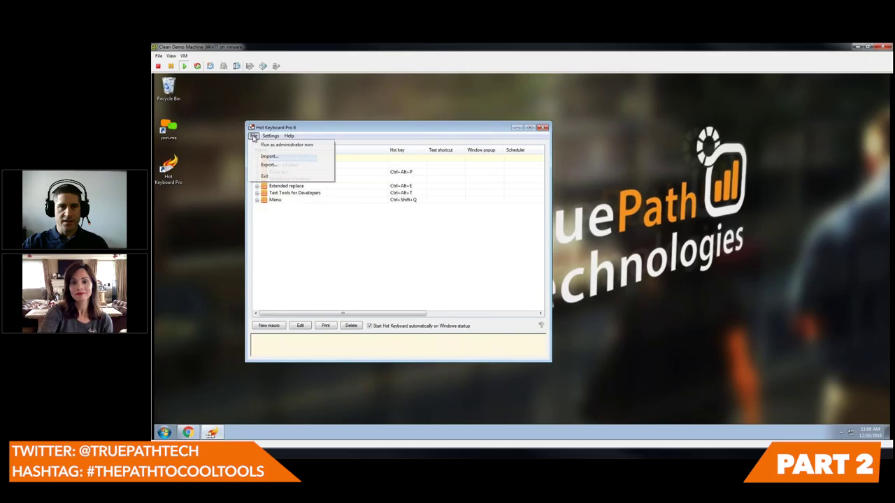
left_click(287, 144)
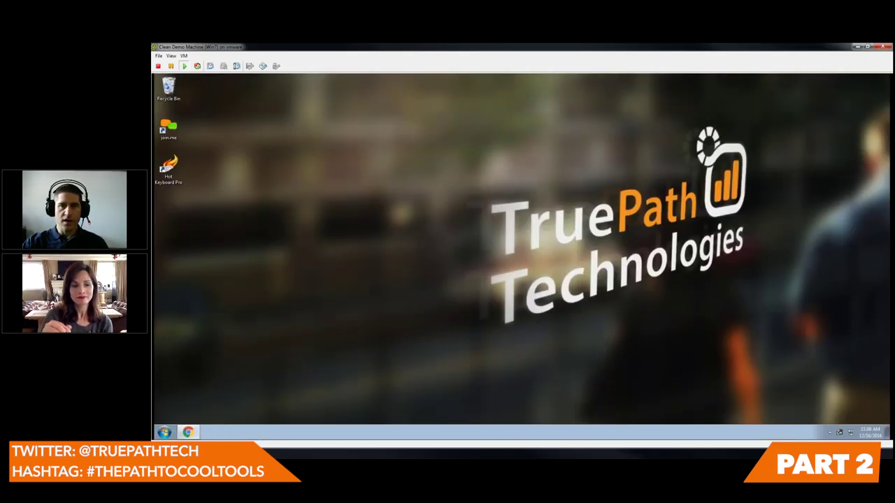
key("Return")
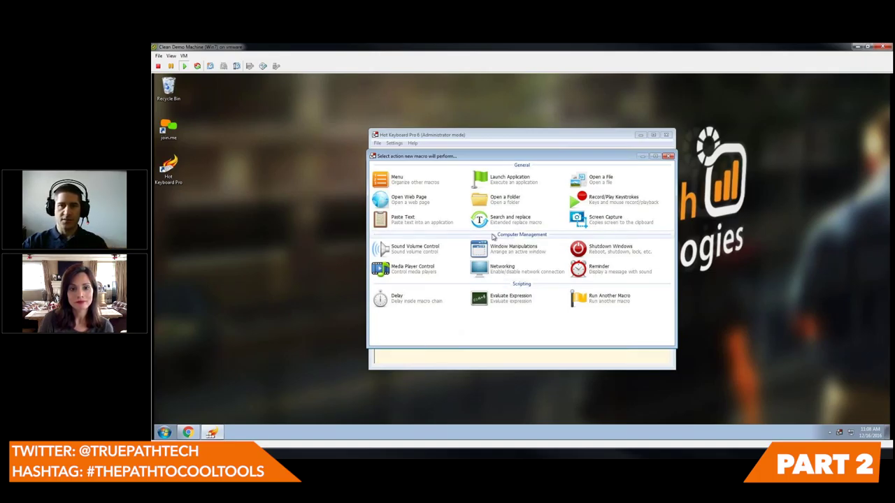
- Create a Paste Text macro holding the company tickets e-mail address, fixing the domain typos
left_click(402, 223)
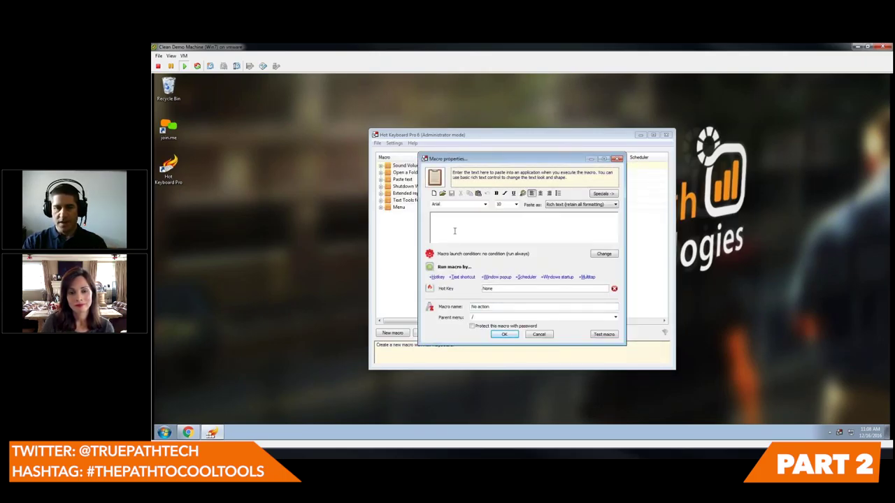
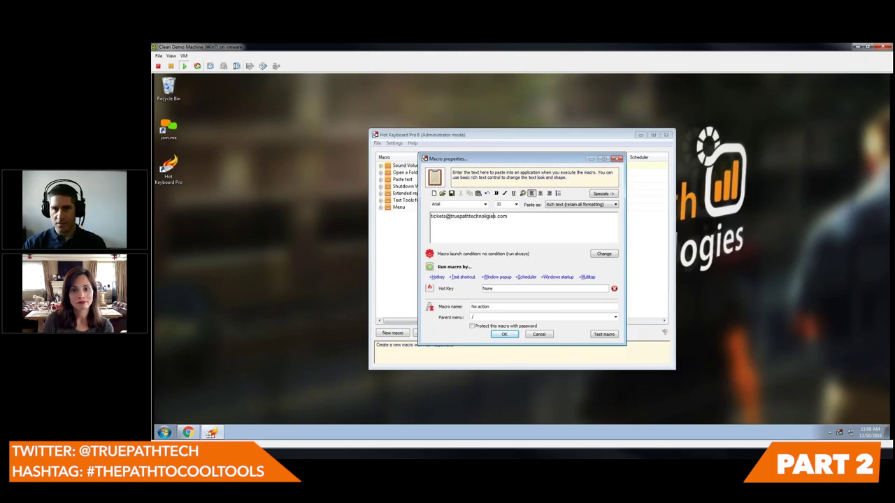
left_click_drag(484, 217, 508, 216)
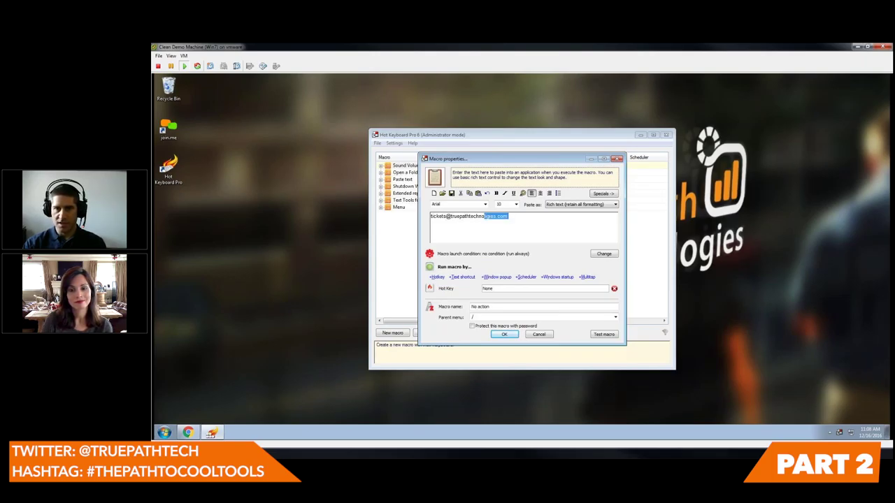
type("logies.cmo")
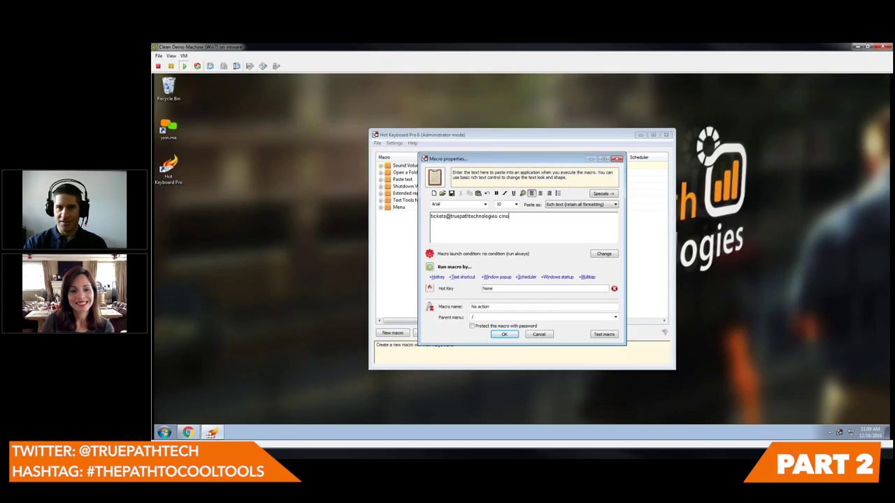
key("BackSpace")
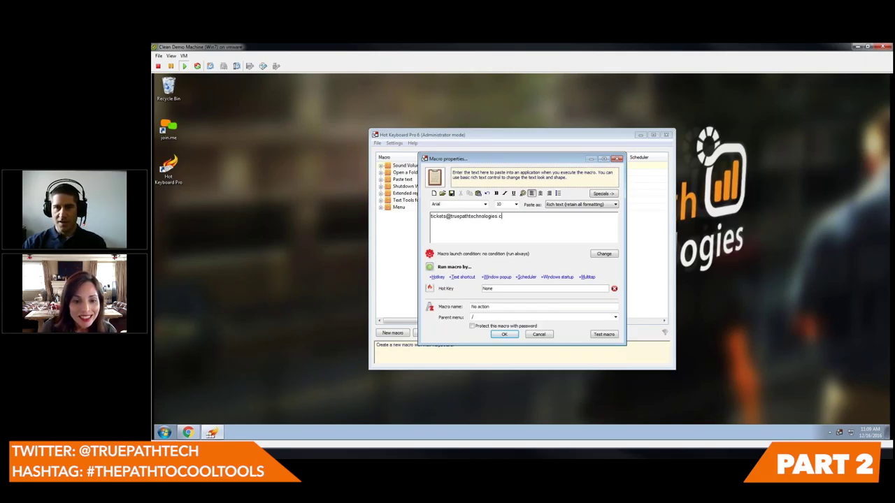
type("om")
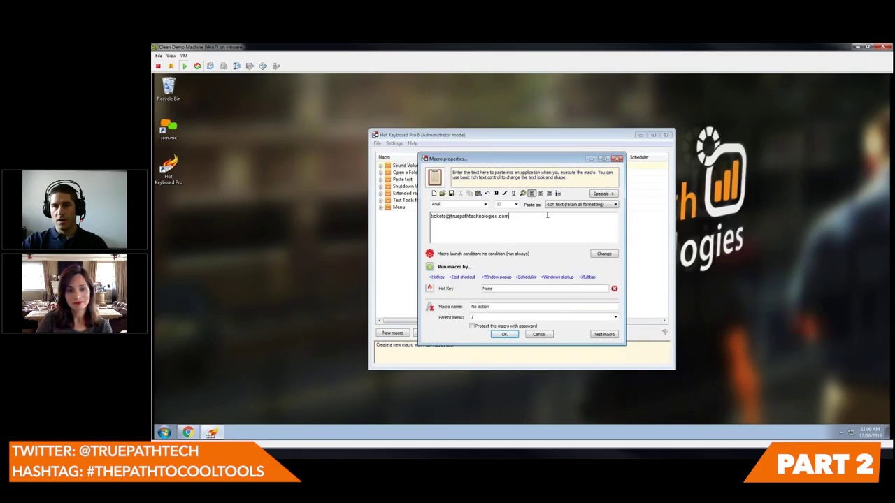
left_click(570, 205)
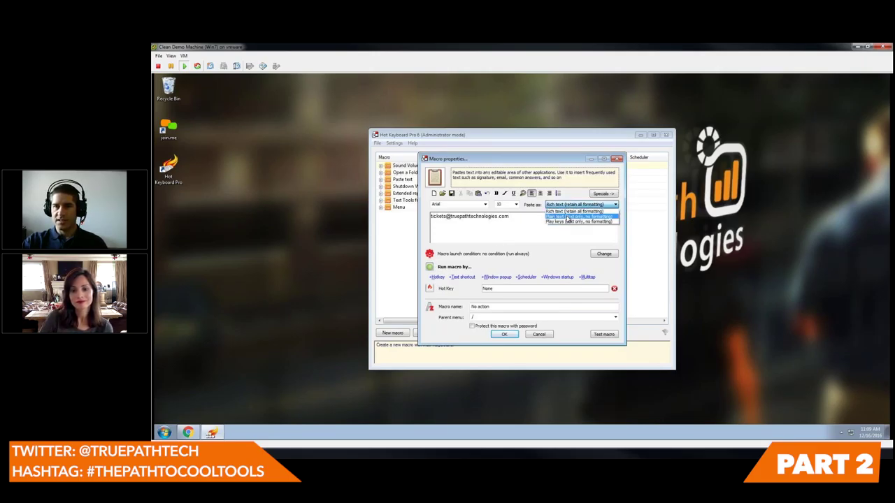
- Set Paste as to Plain text and replace the macro text with a thank-you test sentence
left_click(568, 217)
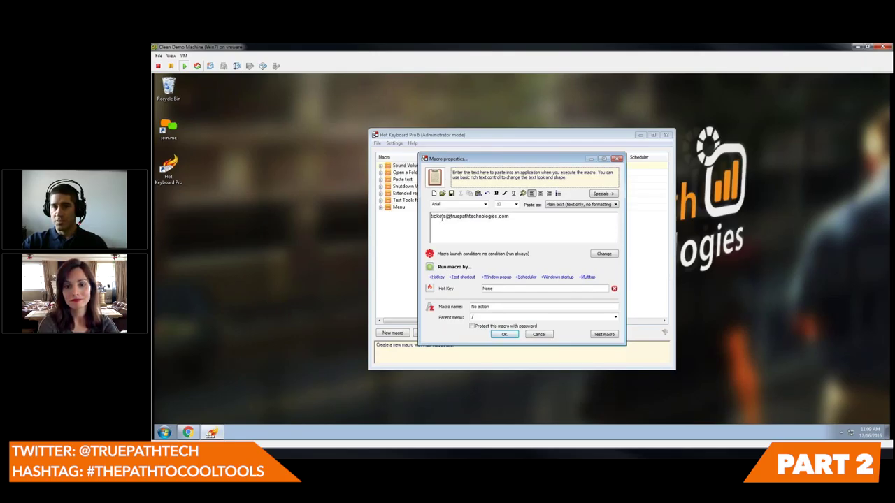
key("ctrl+a")
key("ctrl+c")
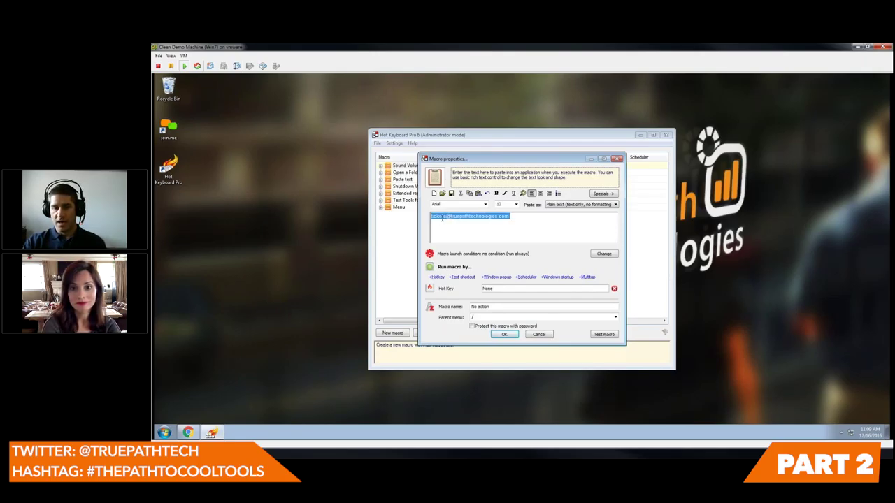
key("Delete")
type("Thanks")
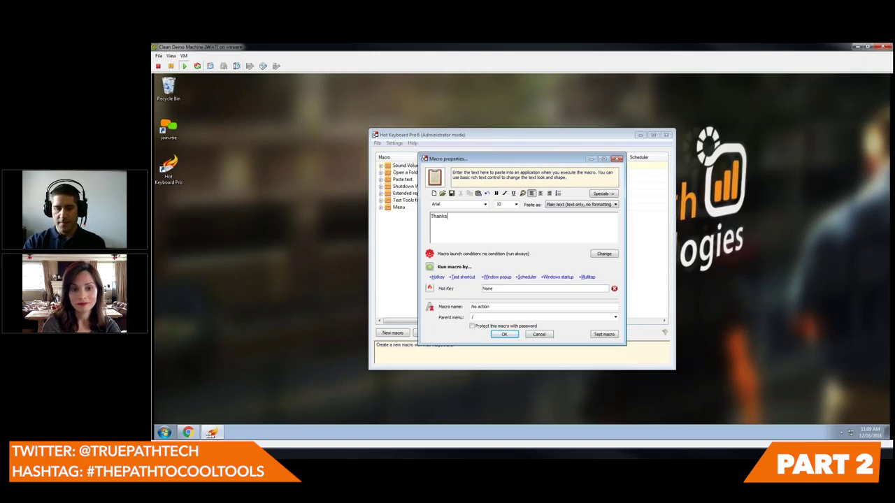
type(" againfor reaching o")
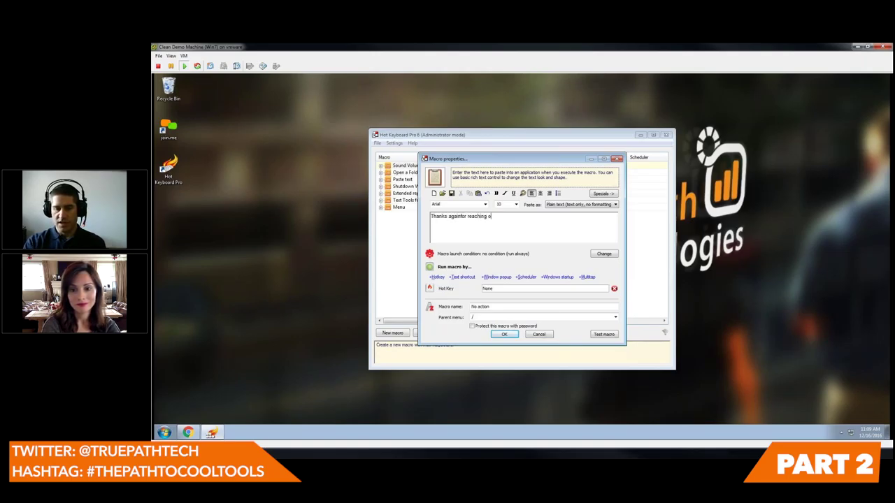
type("ut, please contact as 555-1212")
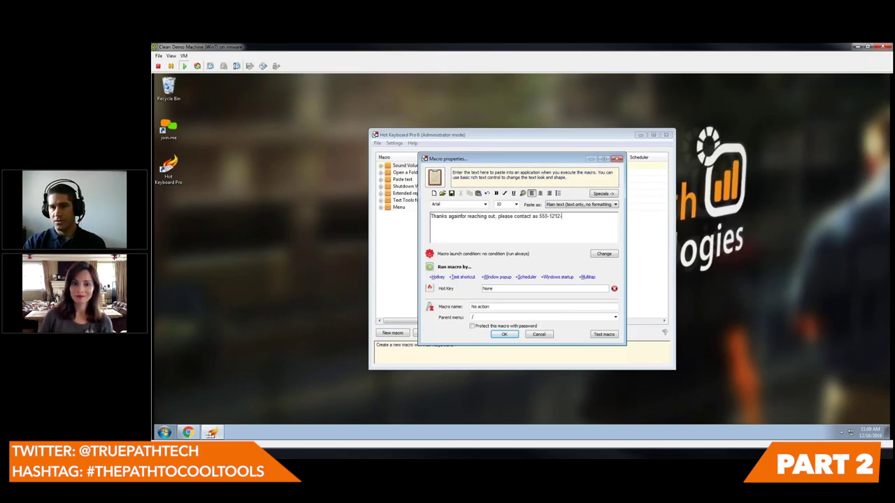
- Add test lines 'asdasd' and 'asd', then restore the e-mail address as the macro text
key("Return")
type("asdasd")
key("Return")
type("asd")
key("Return")
type("asd")
key("Return")
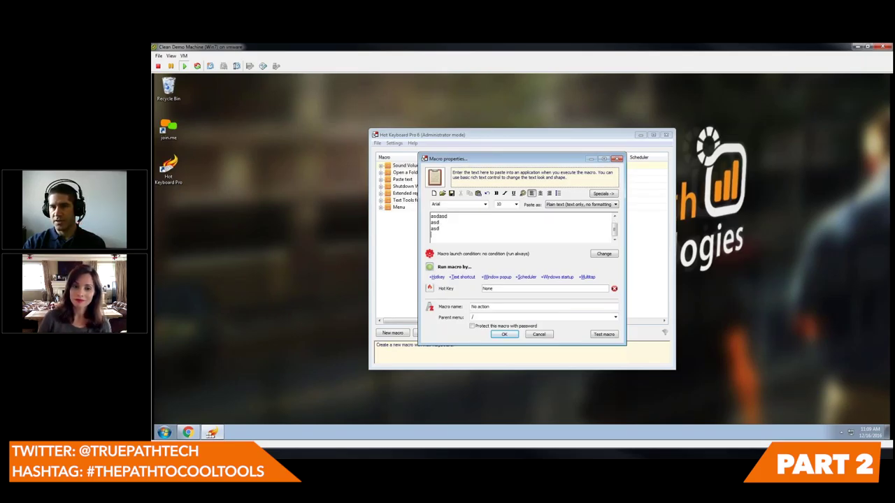
key("ctrl+a")
key("ctrl+v")
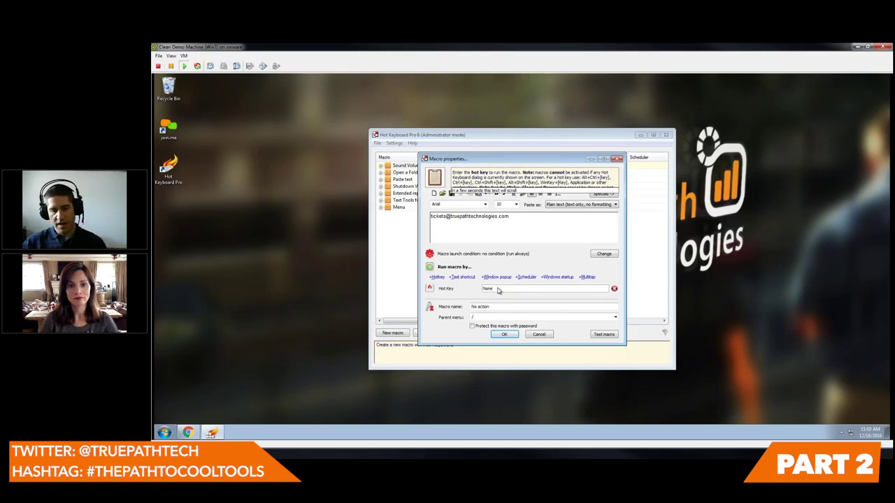
- Set the Hot Key field of the e-mail macro to Ctrl + Shift + L
key("ctrl")
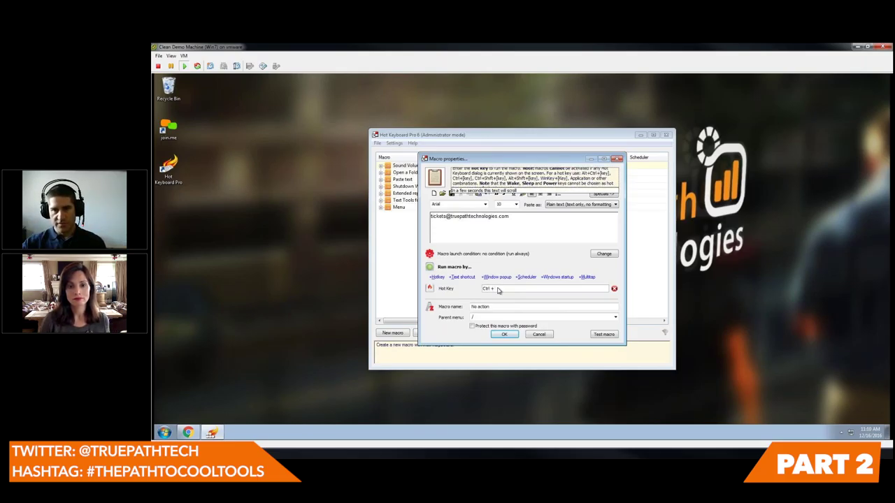
key("shift")
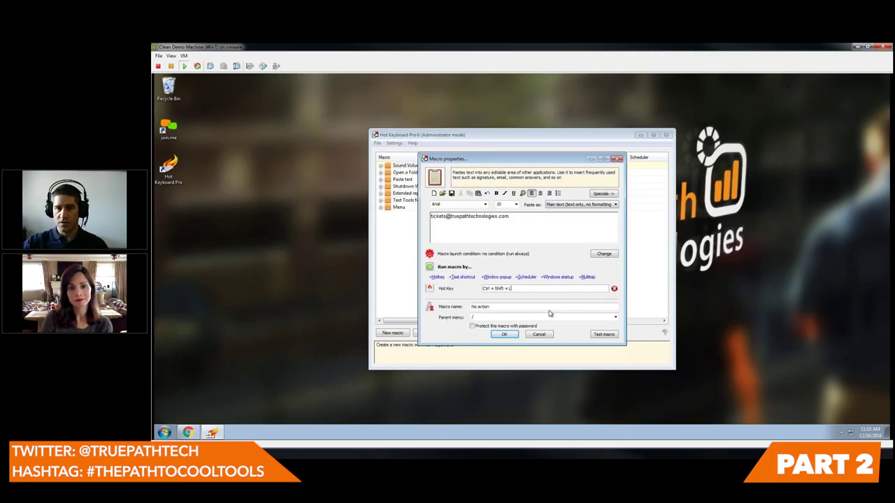
left_click(522, 289)
key("ctrl")
key("shift")
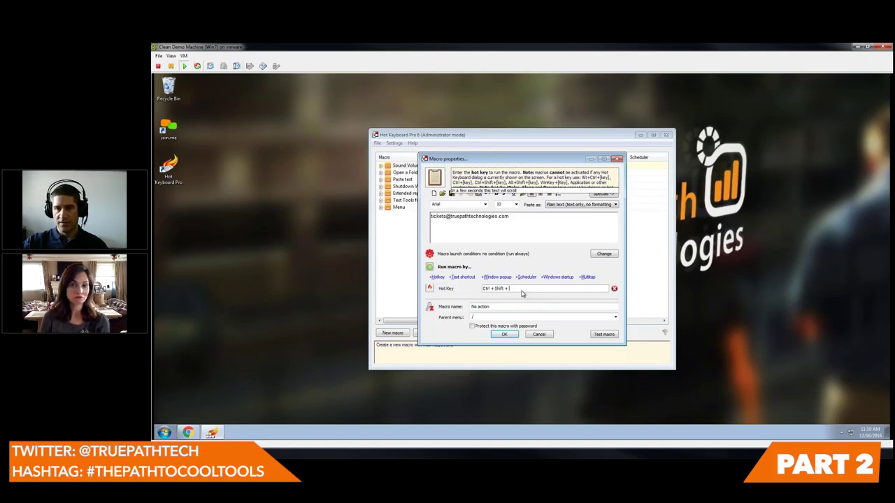
key("alt")
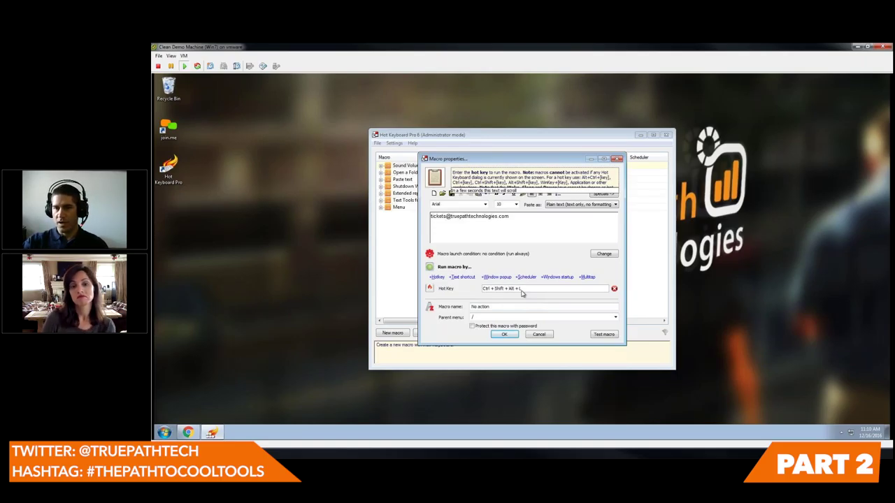
key("ctrl+shift+l")
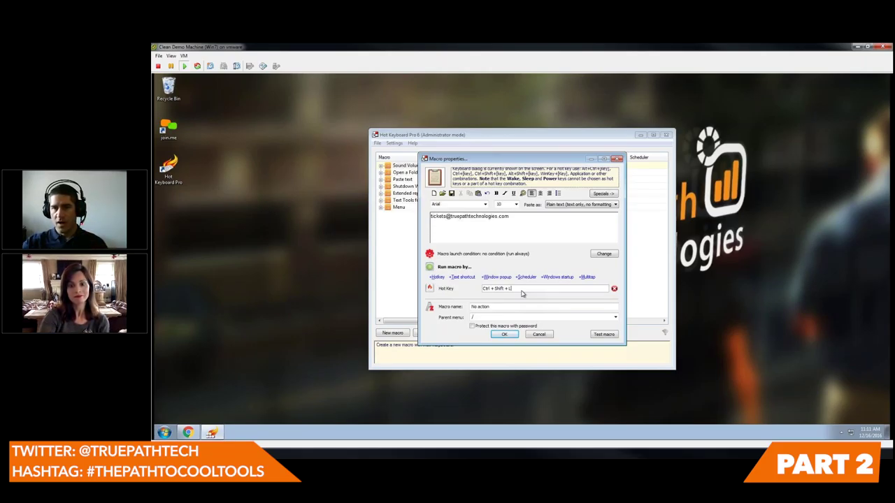
- Save the e-mail macro and launch Notepad from the Start menu
left_click(510, 337)
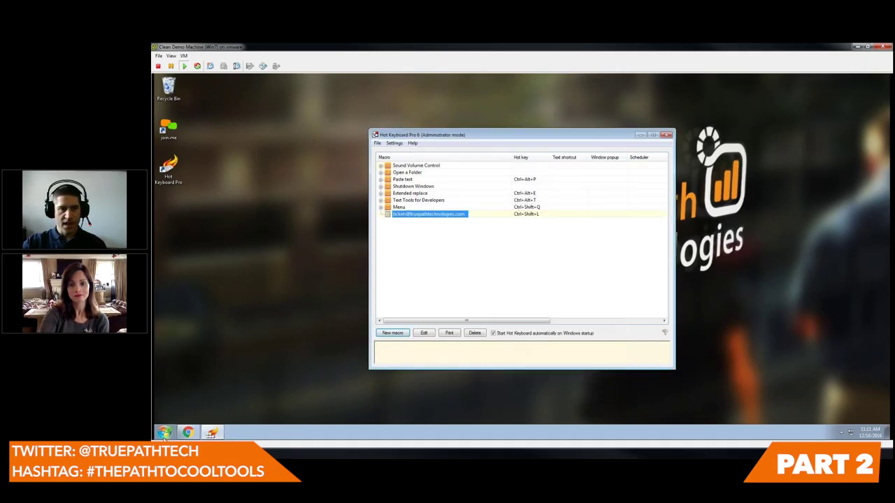
left_click(163, 433)
left_click(182, 369)
- Paste the e-mail address repeatedly on new Notepad lines using Ctrl+Shift+L
key("ctrl+shift+l")
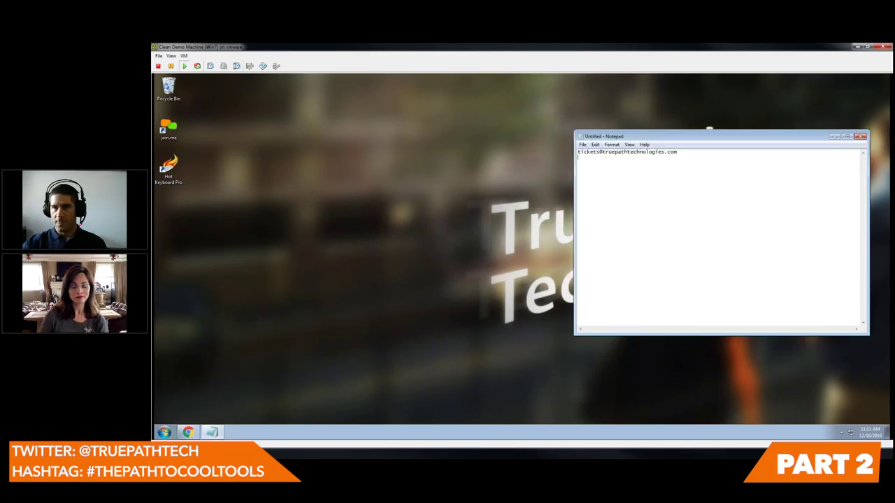
left_click_drag(682, 139, 424, 139)
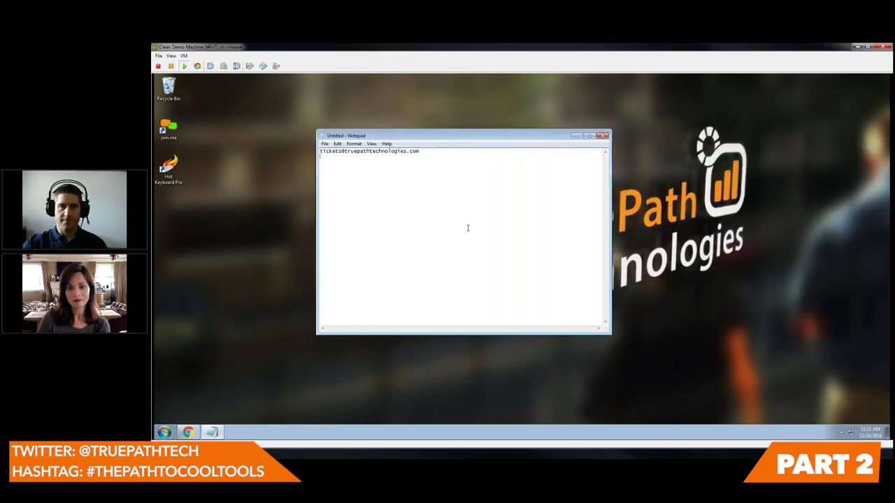
key("Return")
key("ctrl+shift+l")
key("ctrl+shift+l")
key("ctrl+shift+l")
key("ctrl+shift+l")
key("ctrl+shift+l")
key("ctrl+shift+l")
key("ctrl+shift+l")
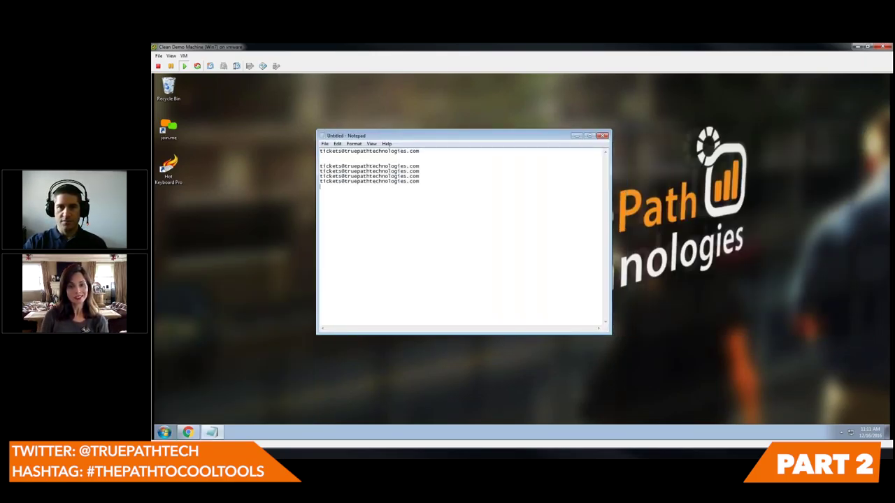
key("ctrl+shift+l")
key("ctrl+shift+l")
key("ctrl+shift+l")
key("ctrl+shift+l")
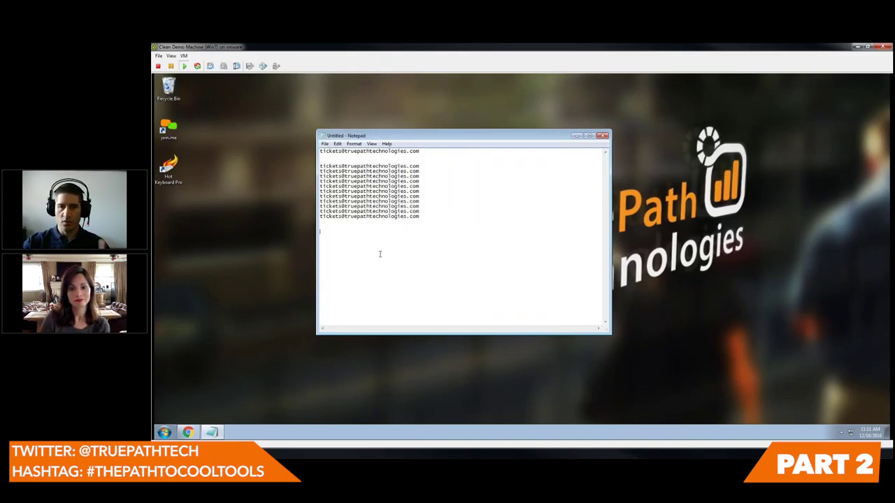
left_click(168, 170)
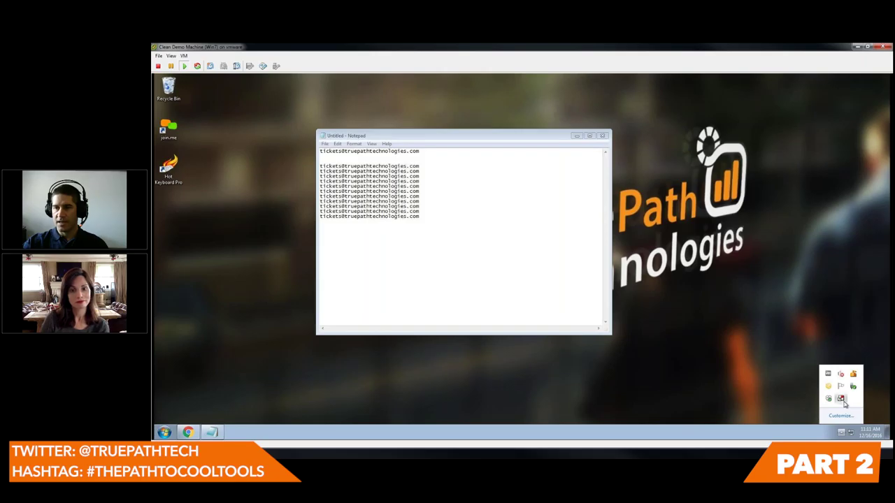
- Add the text shortcut ttt to the e-mail macro and save it
left_click(424, 334)
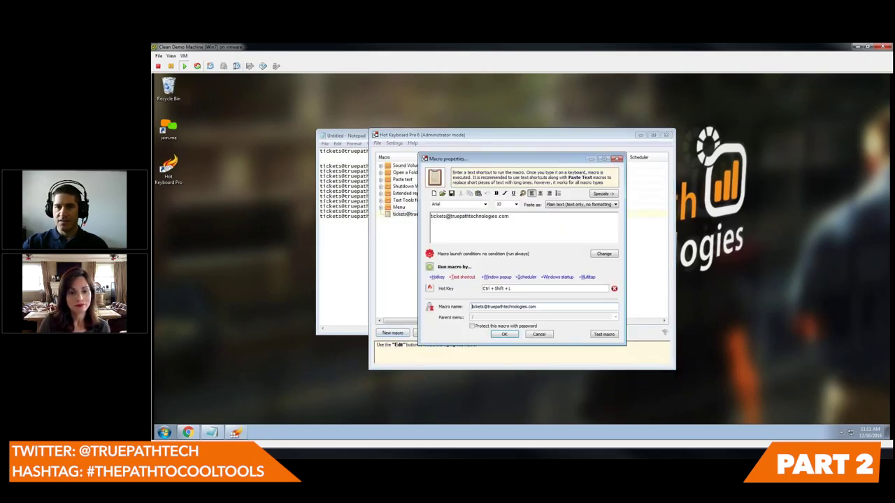
left_click(462, 277)
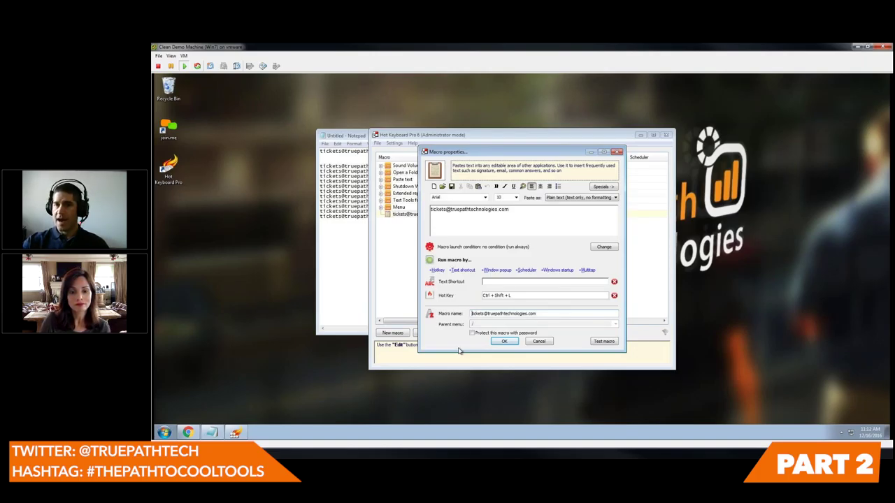
left_click(494, 281)
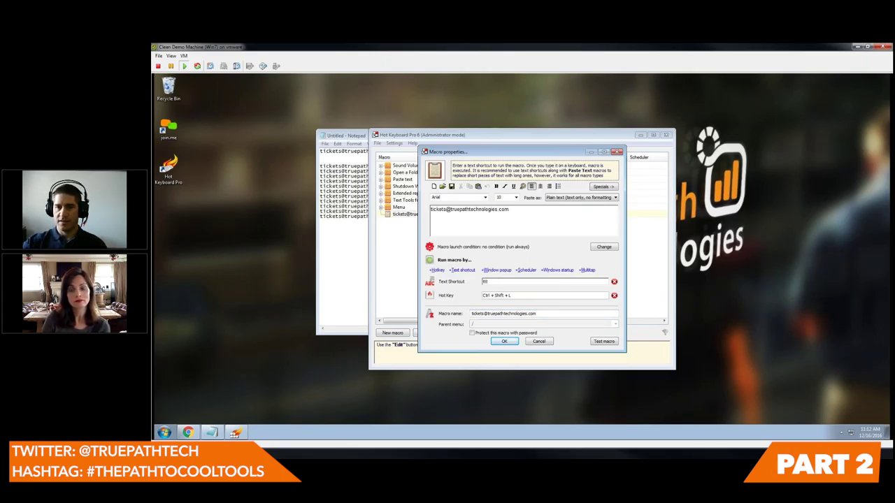
left_click(506, 342)
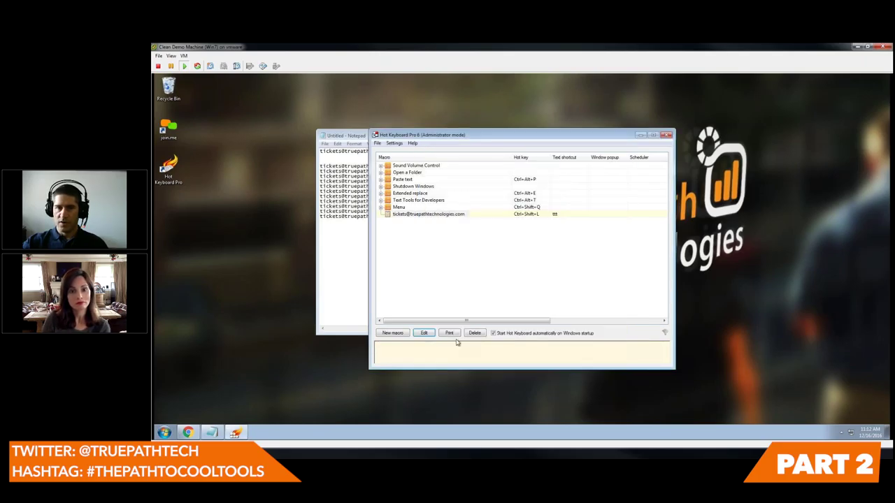
- In Notepad, type ttt twice to expand the address, then tpt on two lines
key("Escape")
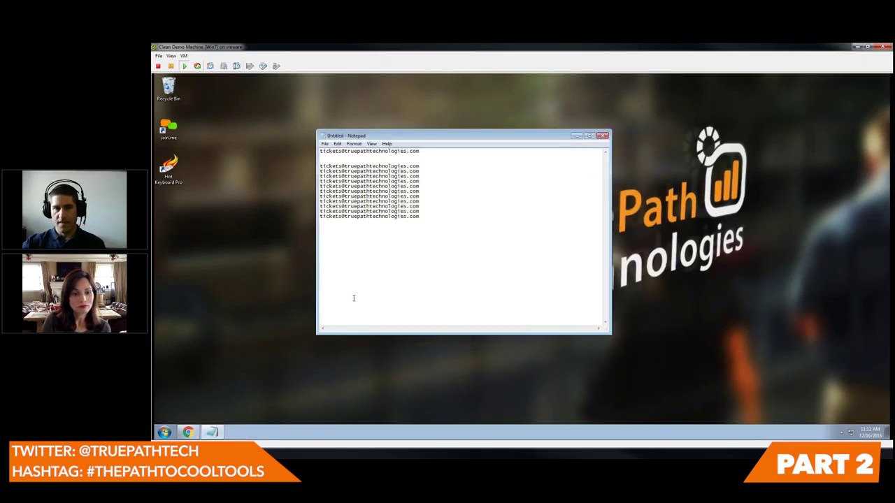
key("Return")
type("ttt")
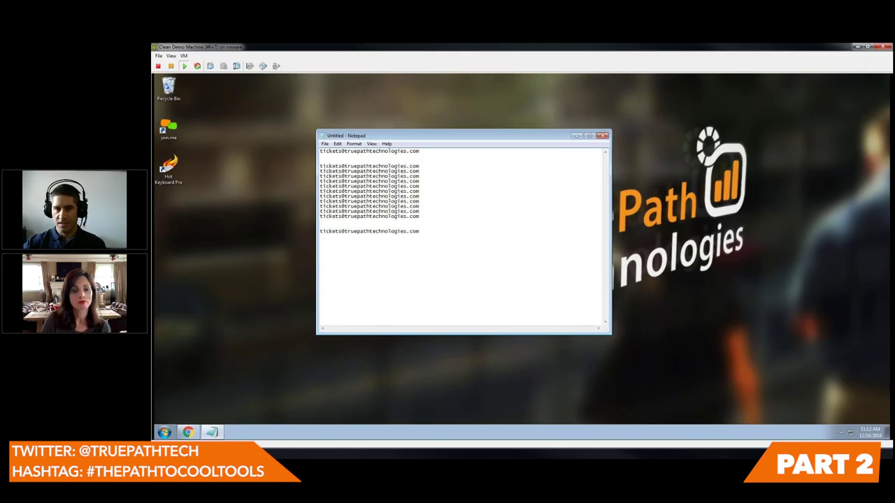
type("ttt")
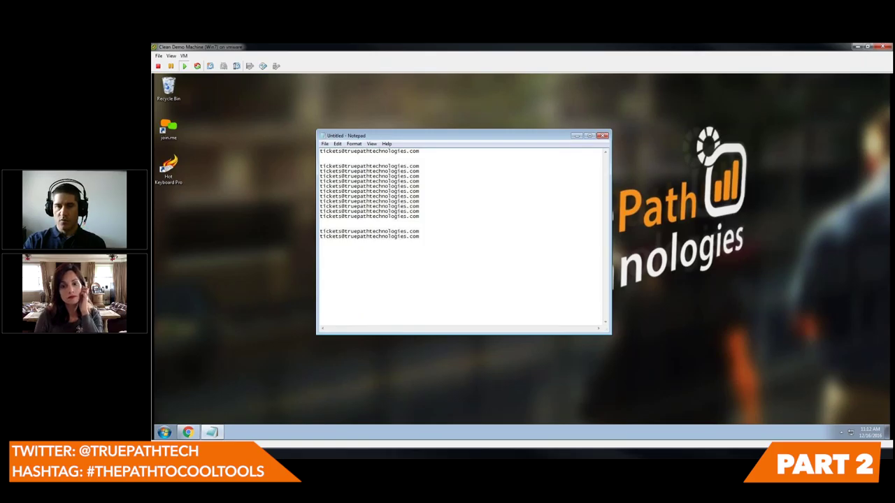
type("tpt")
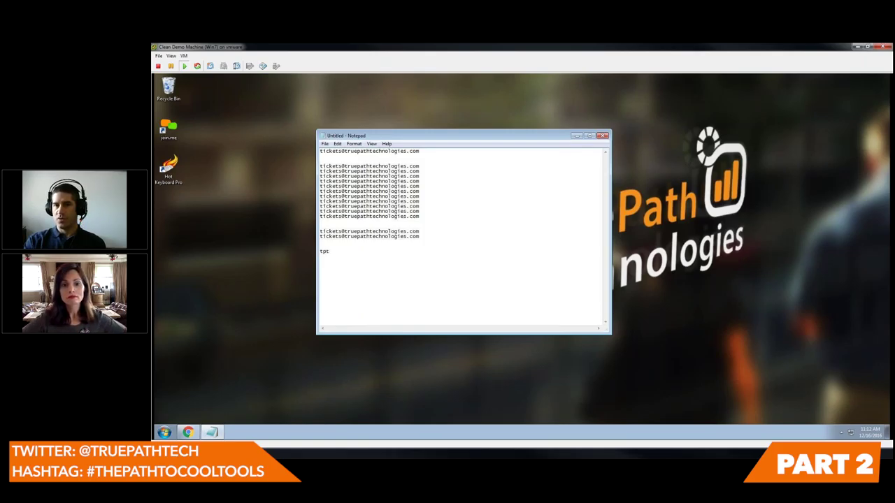
key("Return")
key("Return")
type("tpt")
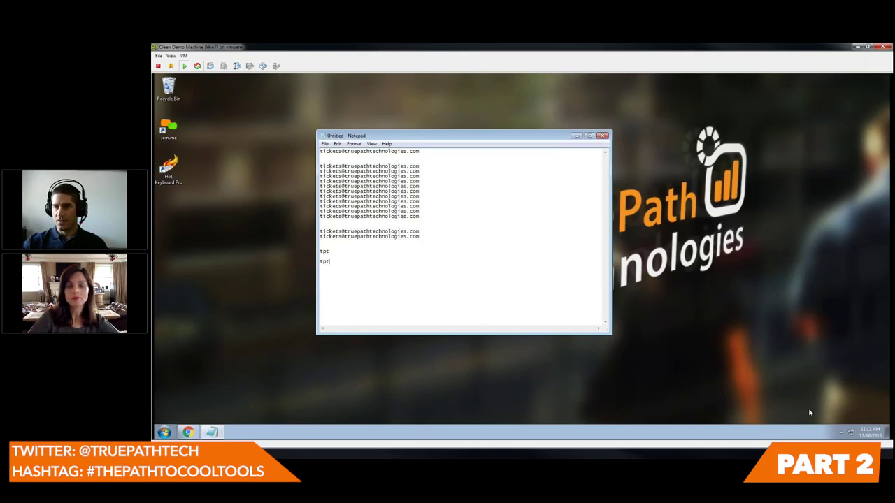
- Reopen Hot Keyboard from the tray, view the Menu macro's properties, then the e-mail macro's
left_click(842, 433)
left_click(841, 400)
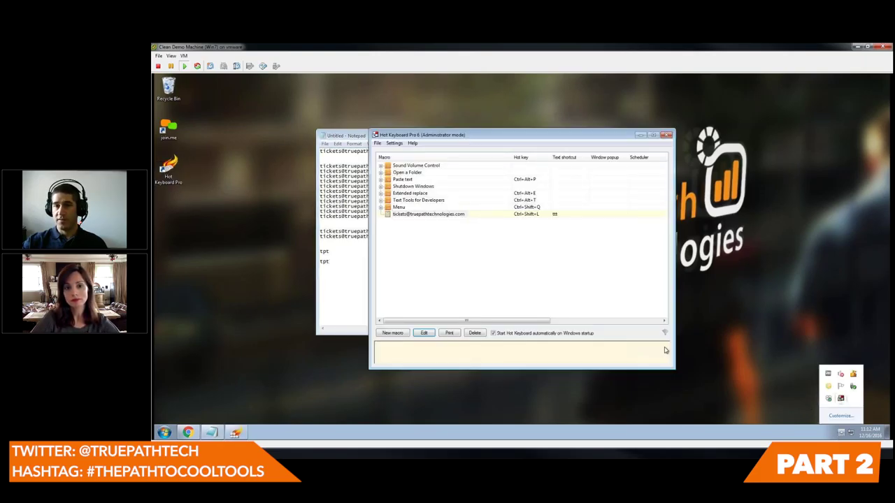
left_click(397, 207)
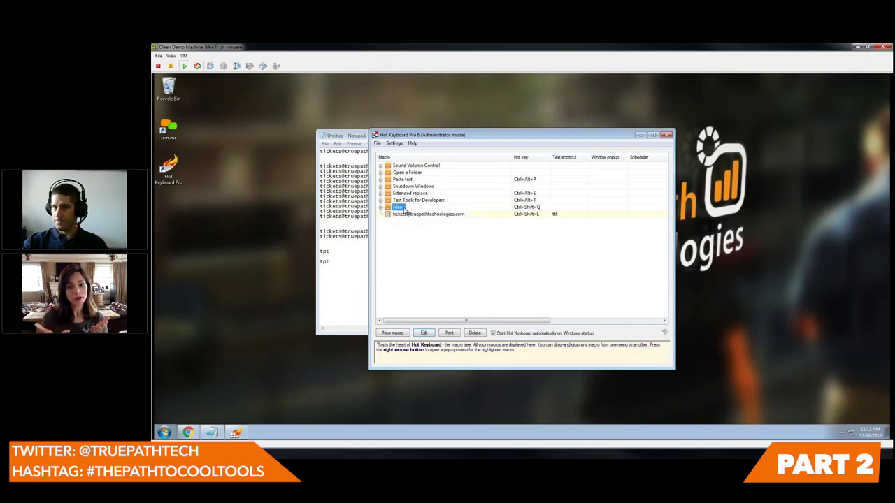
left_click(425, 333)
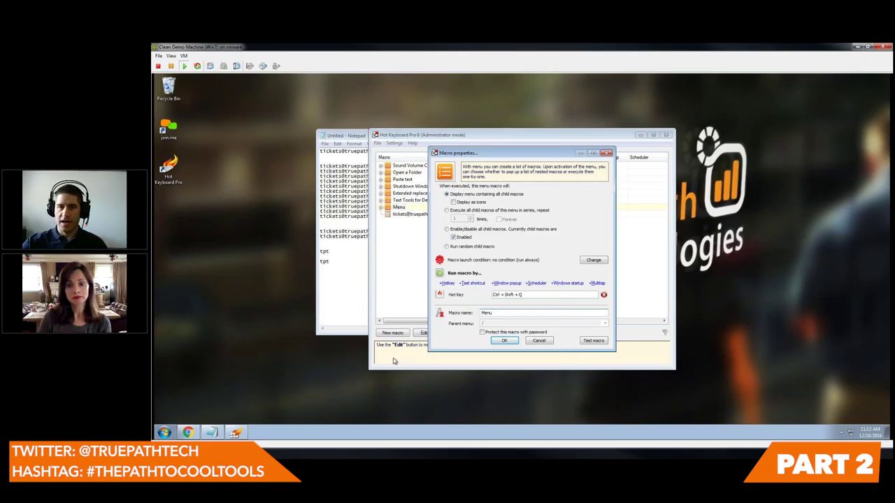
left_click(504, 341)
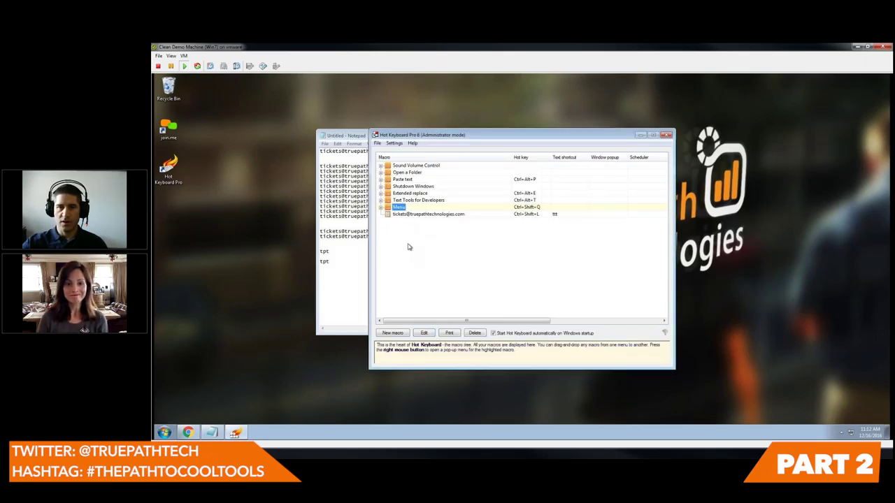
double_click(418, 214)
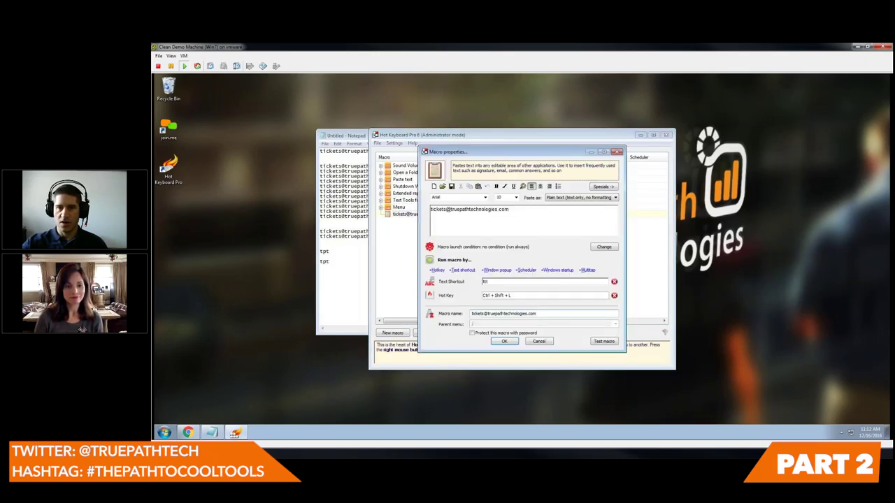
- Close the e-mail macro, then create a Paste Text macro 'testing123' with hot key Ctrl+Shift+U
left_click(539, 342)
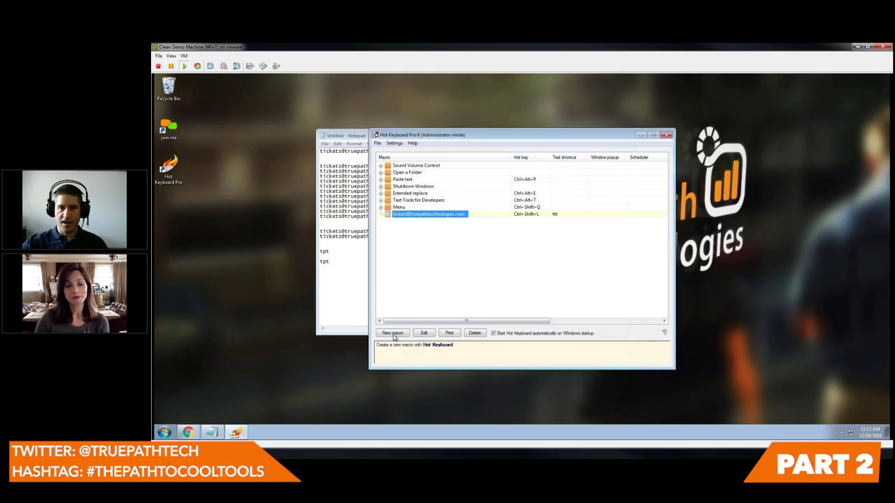
left_click(392, 333)
left_click(389, 221)
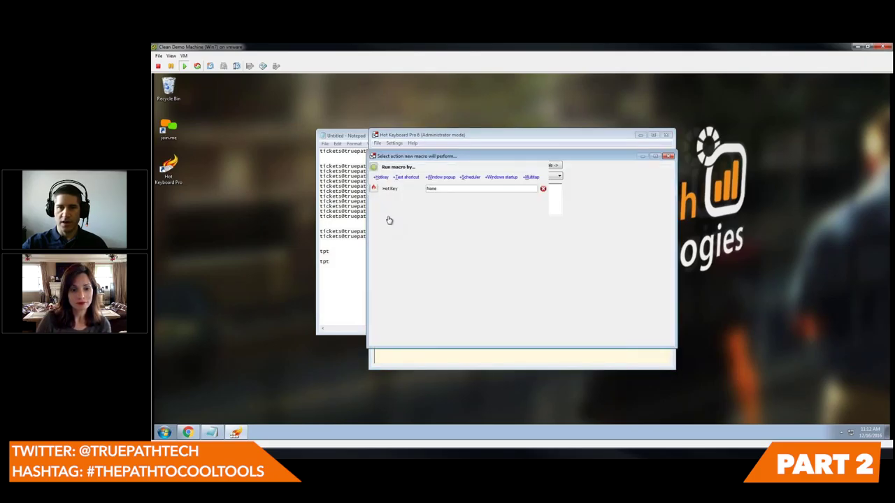
type("testing123")
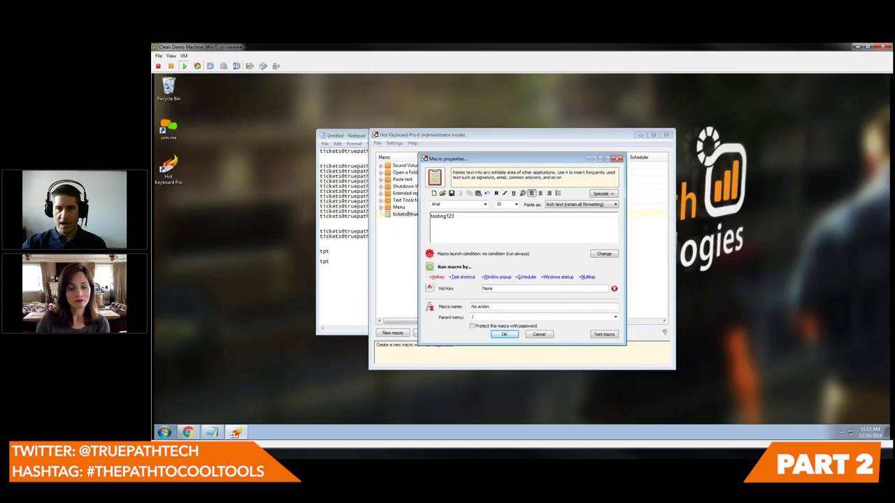
left_click(516, 292)
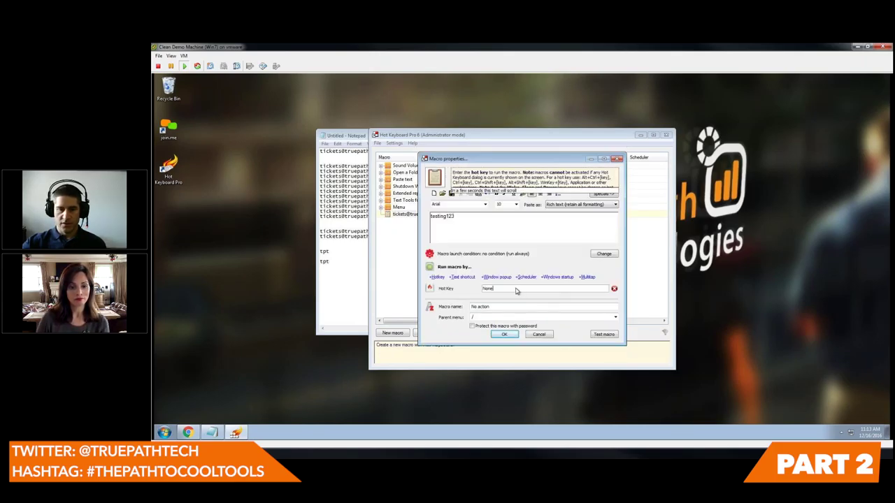
key("ctrl+shift+u")
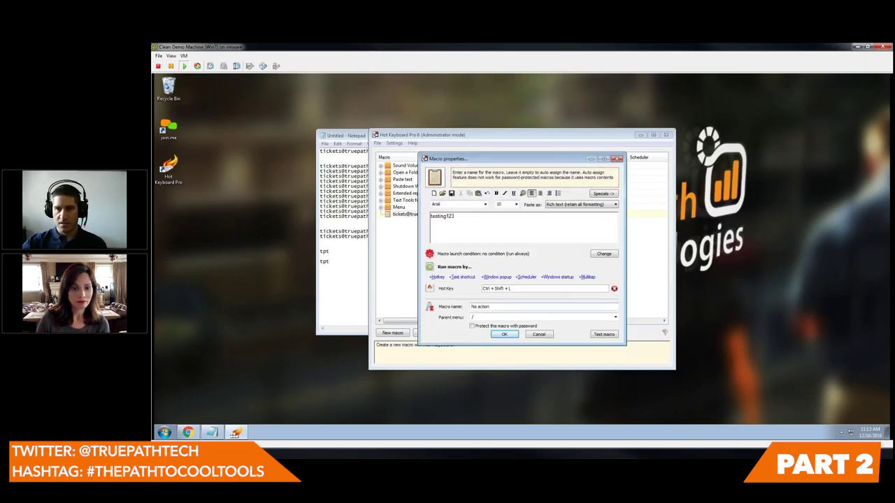
- Decline the hotkey conflict warning, discard the testing123 macro, and reposition the window
left_click(504, 335)
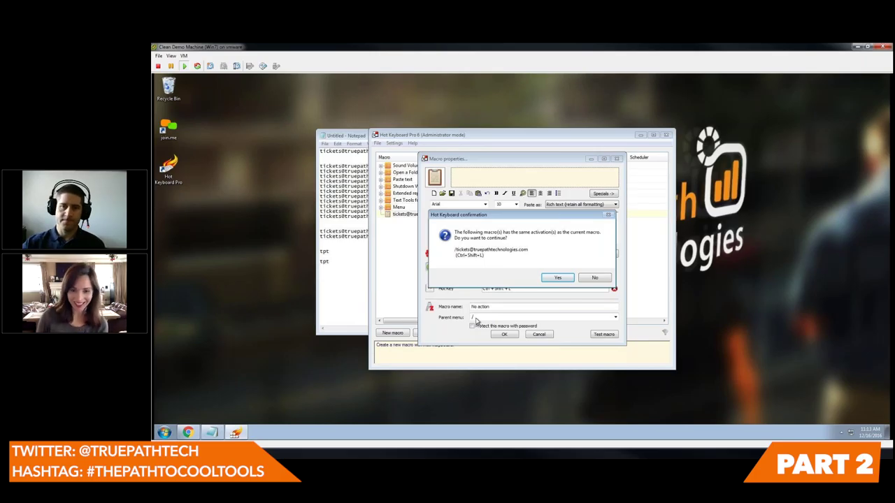
left_click(595, 277)
left_click(539, 334)
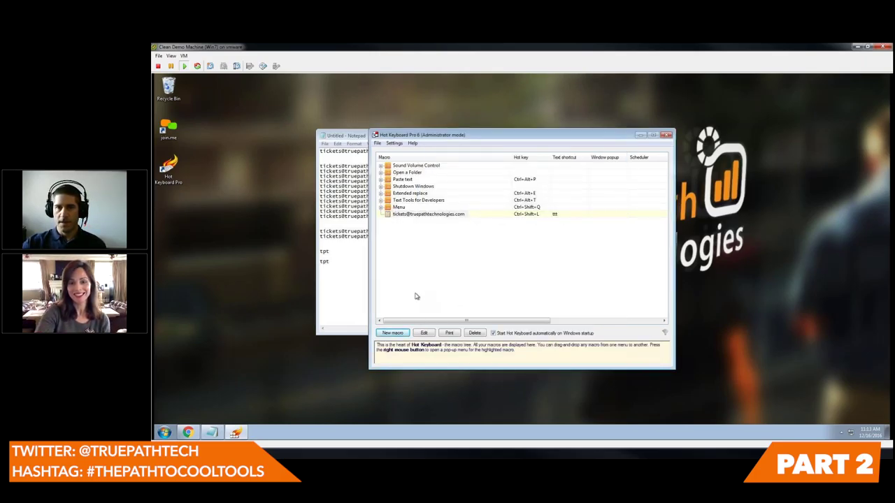
left_click_drag(488, 137, 678, 116)
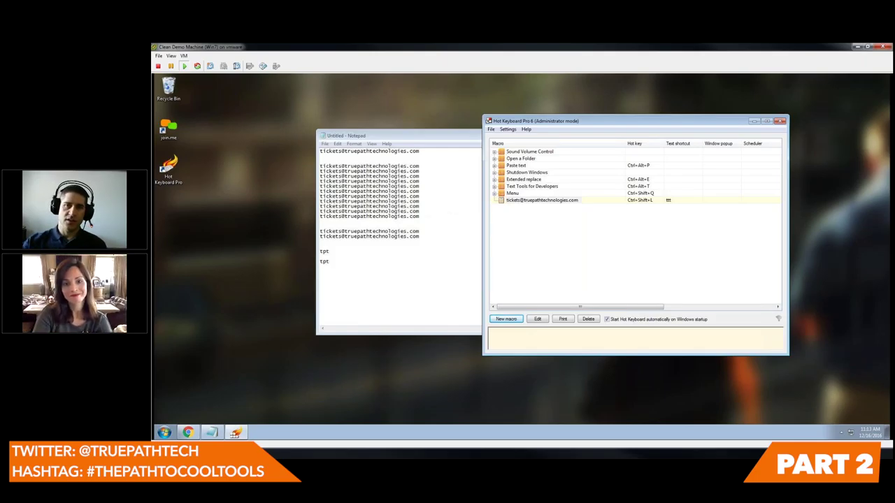
- Move the macro window left over Notepad, select the tickets e-mail macro, and glance at File
left_click_drag(565, 124, 487, 119)
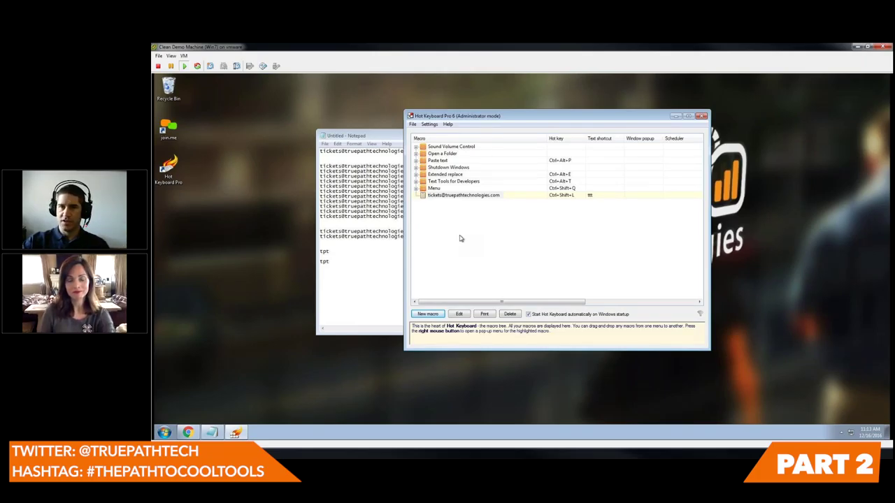
left_click(464, 238)
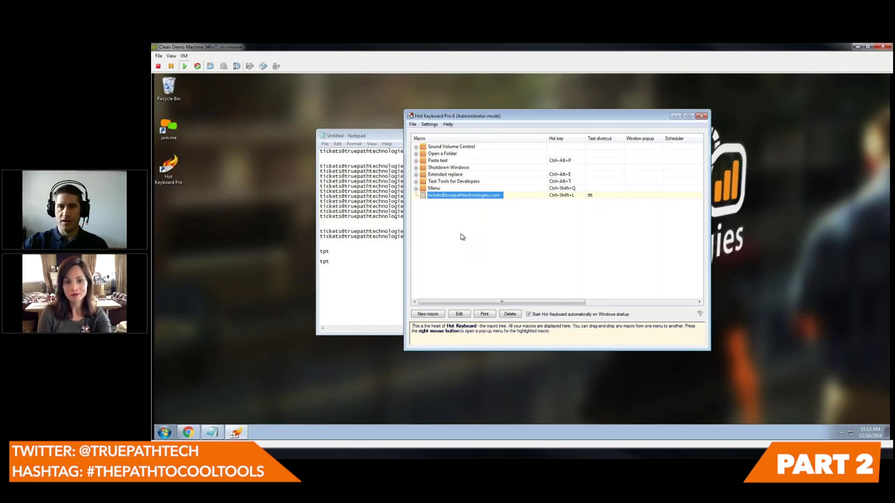
left_click(414, 126)
- Show the hidden tray icons, close that panel, then show it again
left_click(841, 433)
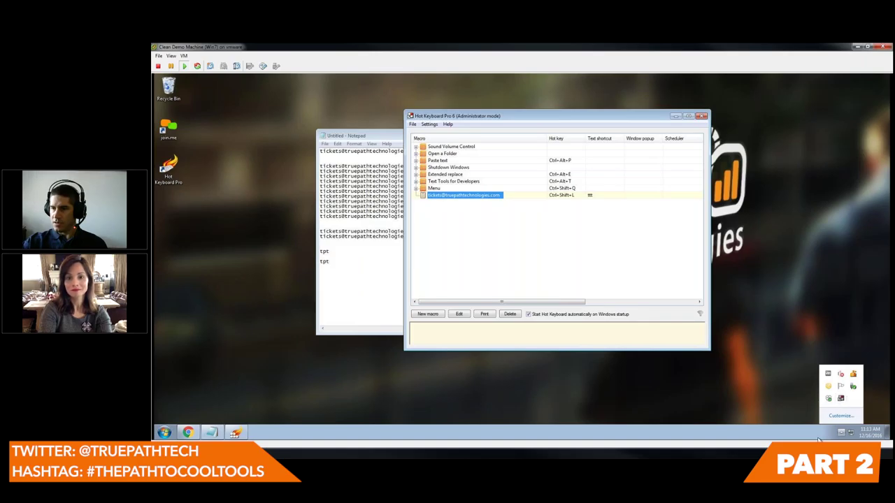
left_click(842, 433)
left_click(842, 433)
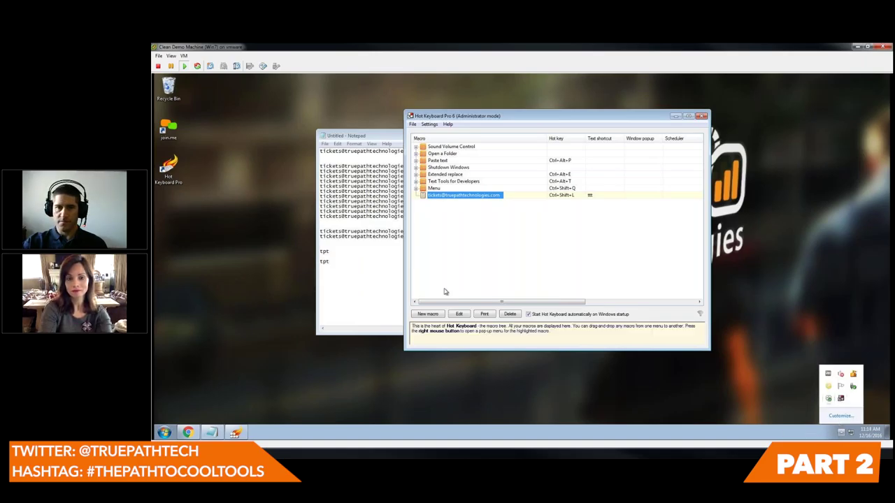
left_click(484, 314)
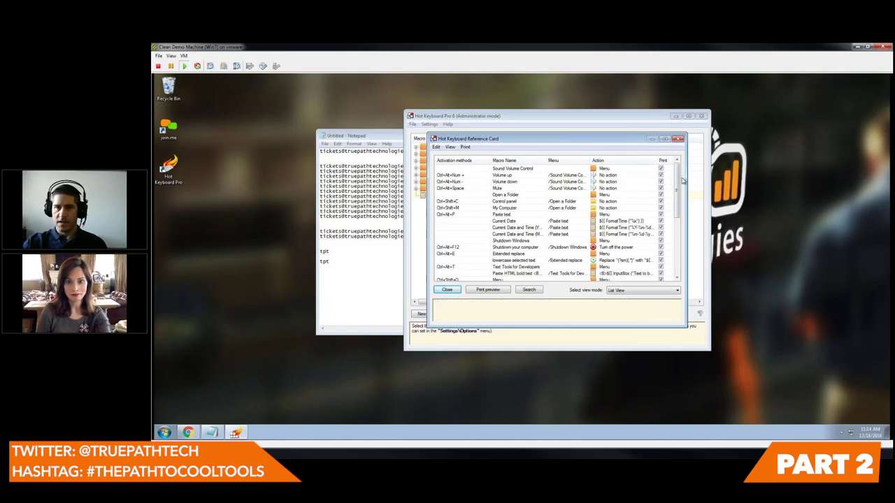
left_click(488, 290)
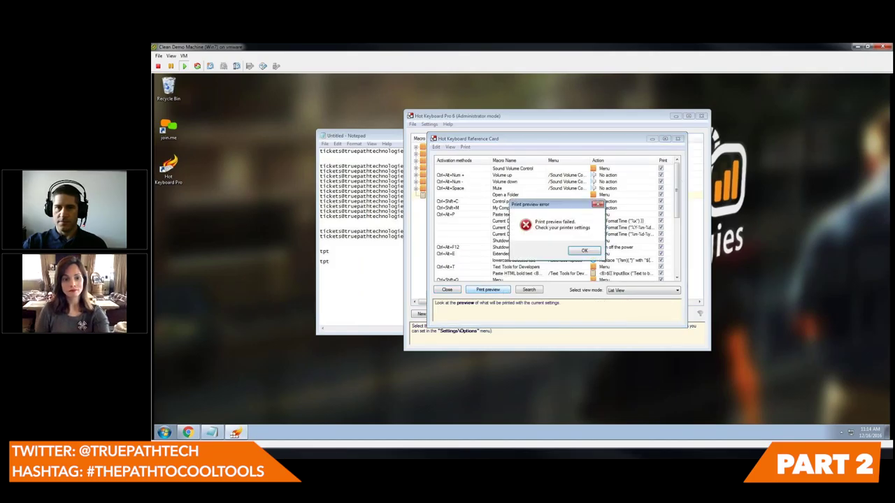
left_click(582, 256)
left_click_drag(677, 200, 677, 186)
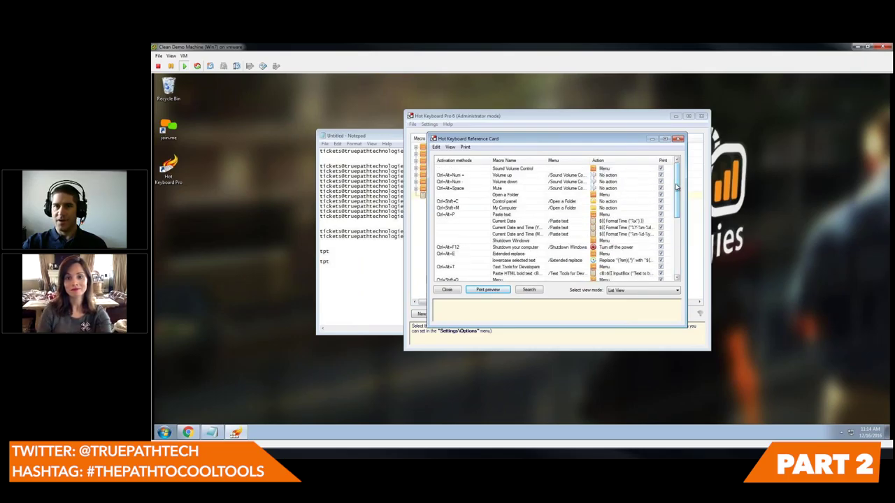
left_click(465, 147)
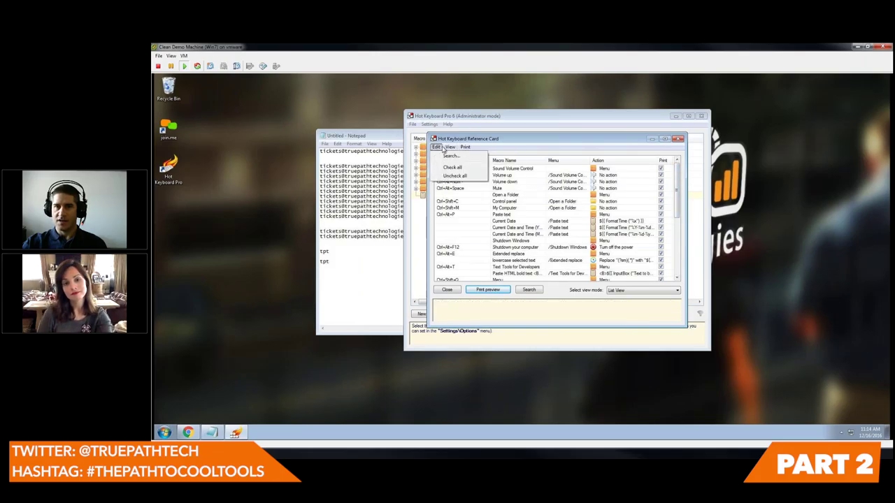
left_click(548, 186)
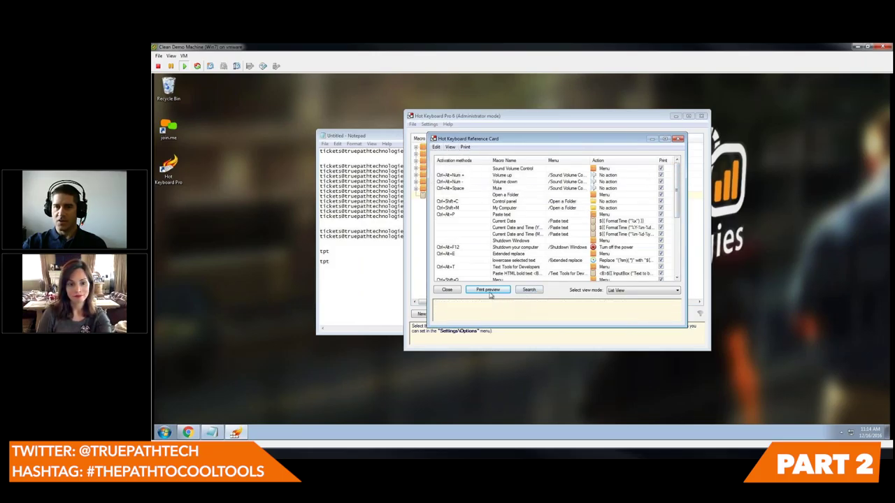
left_click(652, 291)
left_click(646, 303)
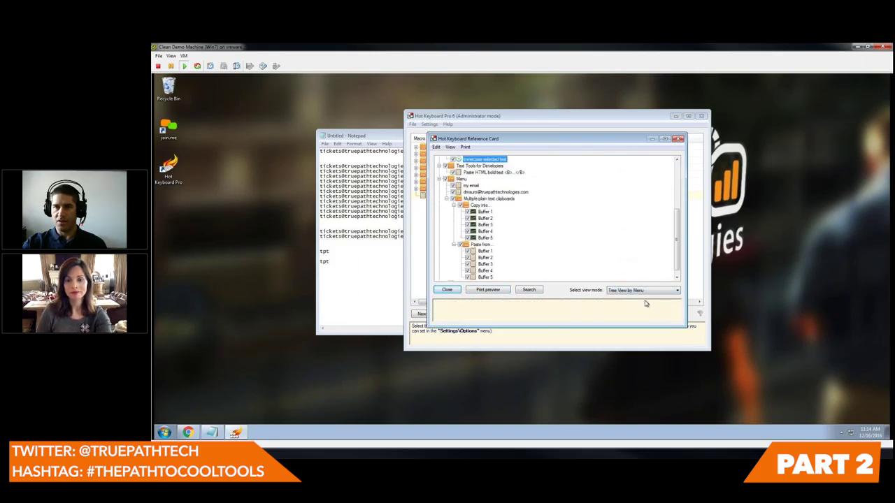
left_click(679, 140)
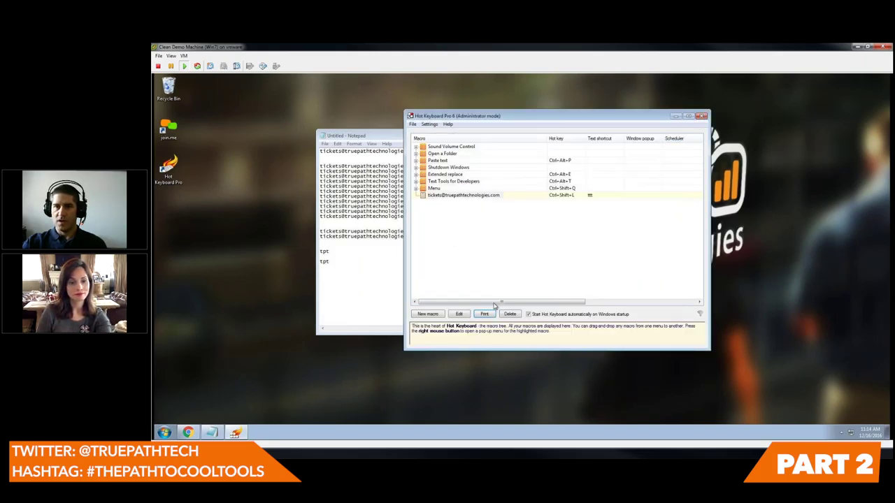
left_click(434, 189)
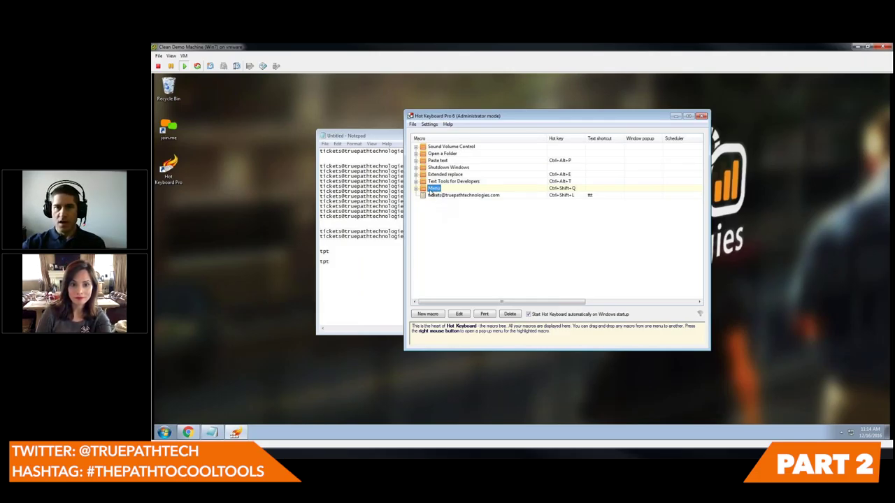
- Expand the Menu folder, confirm its Ctrl + Shift + Q hotkey unchanged, then hide Hot Keyboard
left_click(417, 189)
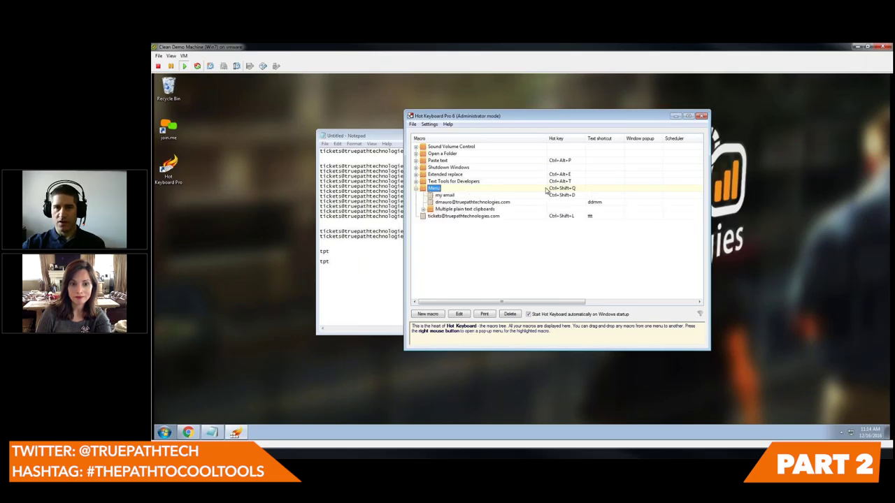
double_click(437, 190)
key("ctrl+shift+q")
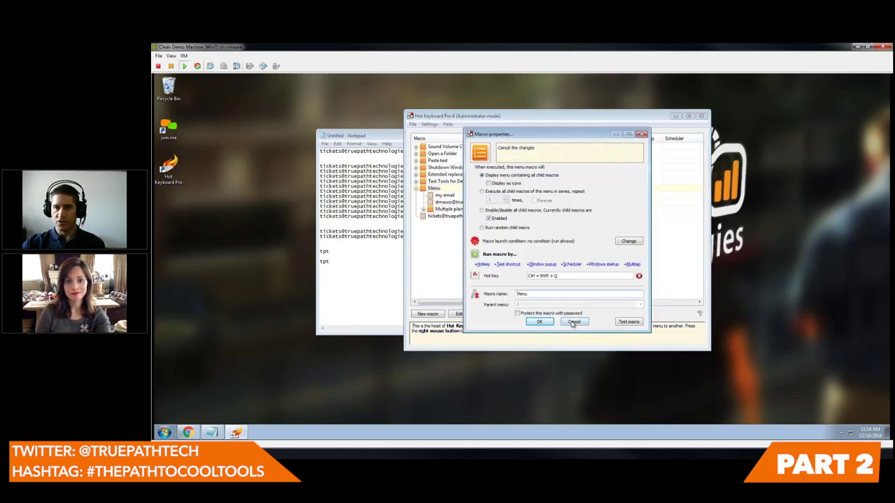
left_click(574, 323)
left_click(702, 116)
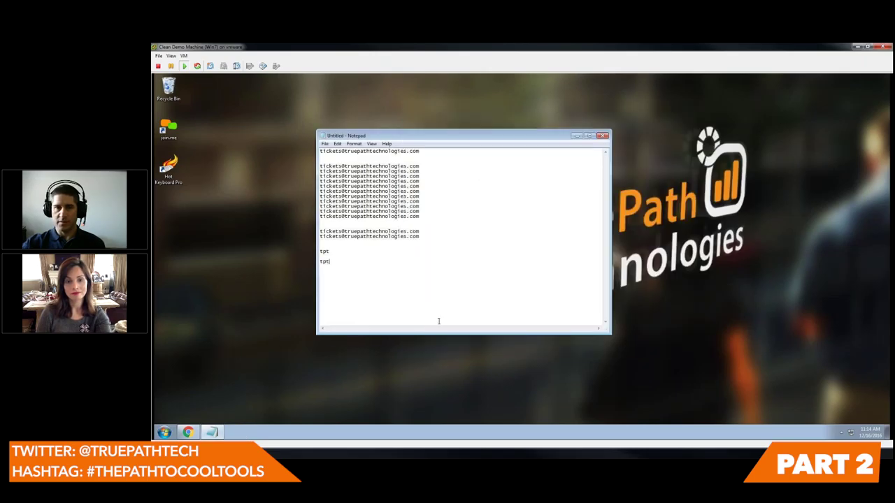
- Show the Menu popup in Notepad with Ctrl + Shift + Q, then reopen Hot Keyboard from the tray
key("ctrl+shift+q")
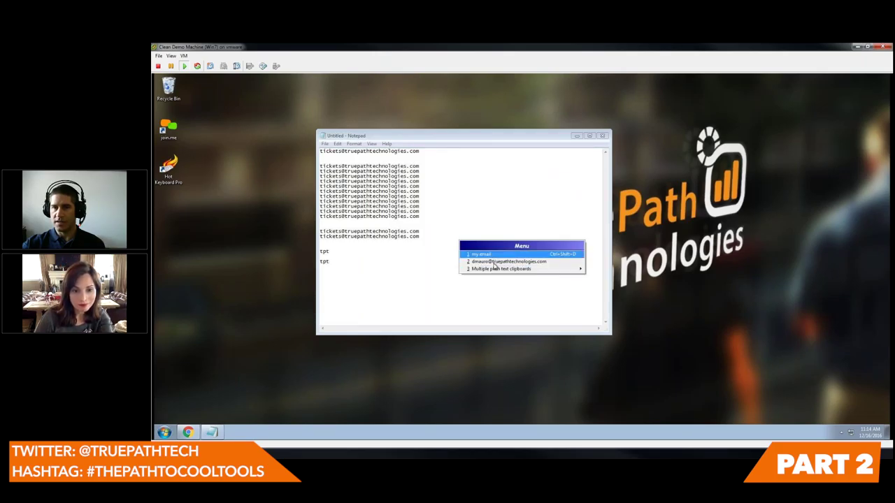
mouse_move(494, 273)
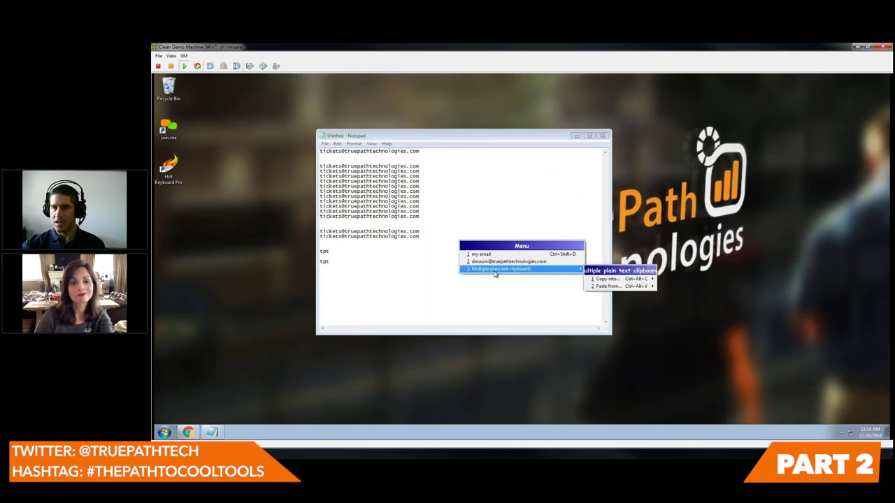
left_click(841, 433)
double_click(841, 398)
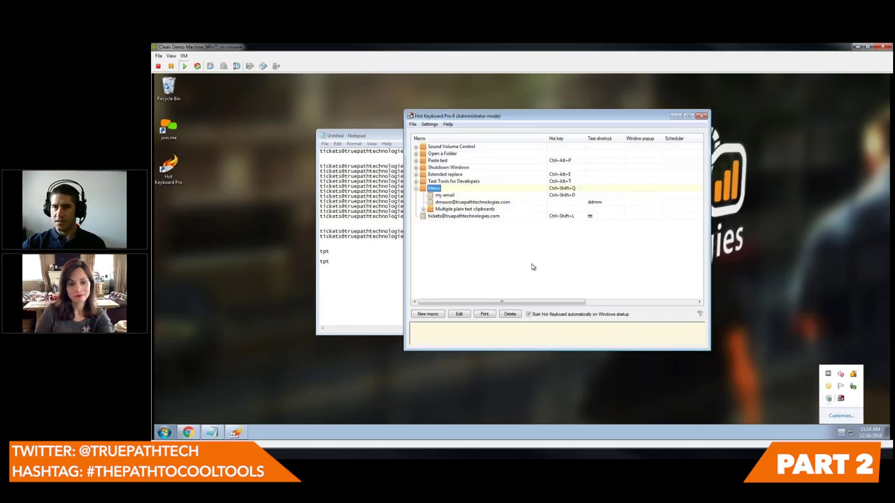
- Expand the Open a Folder and Sound Volume Control groups
left_click(416, 153)
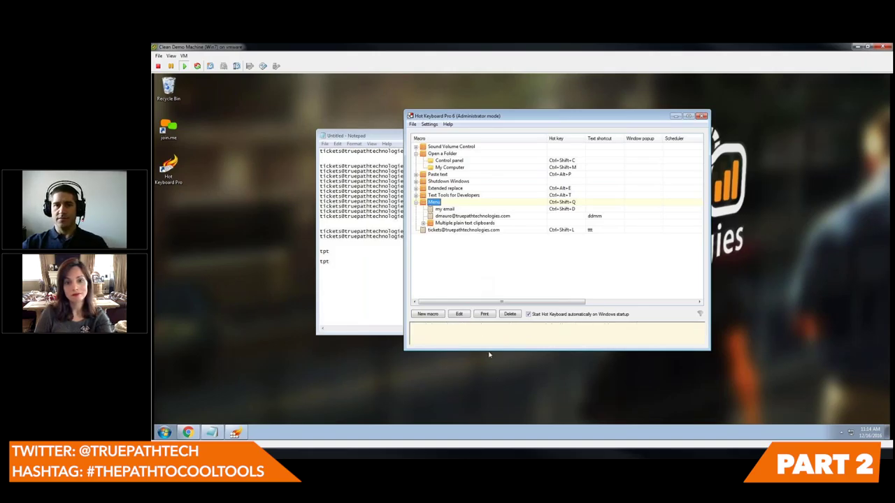
left_click(416, 147)
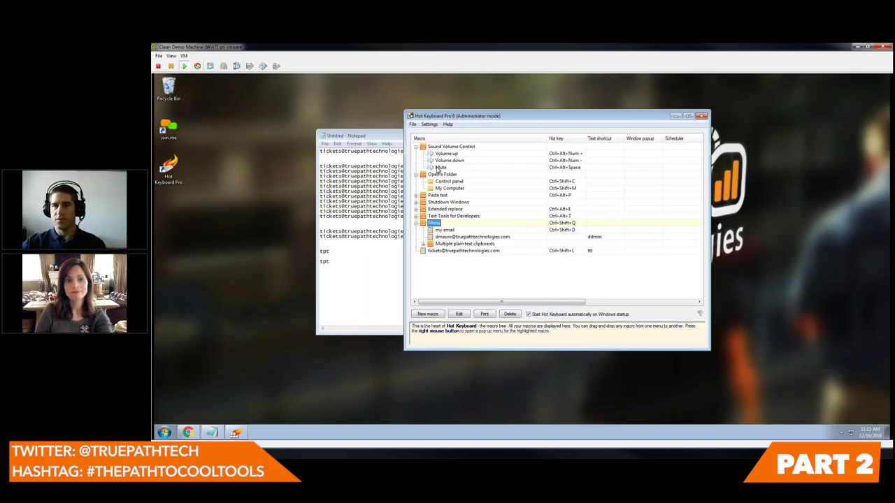
left_click(843, 433)
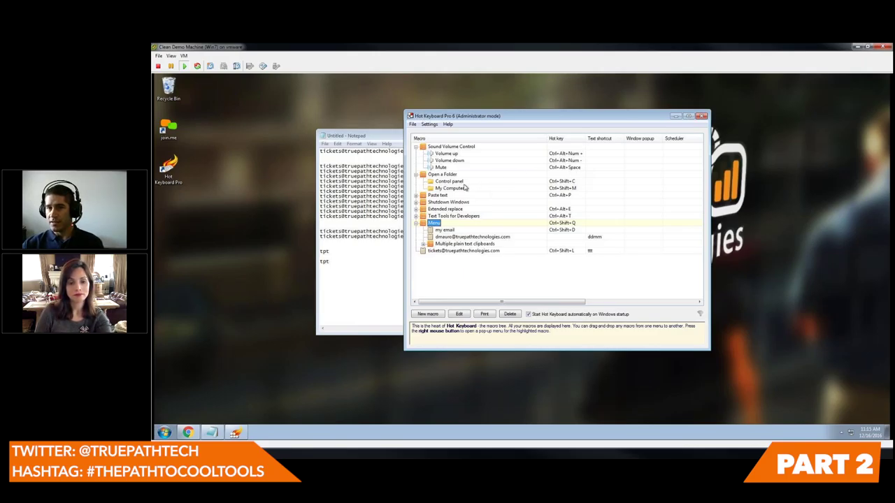
- View the Shutdown Windows properties unchanged, then expand that group to show its macro
double_click(443, 203)
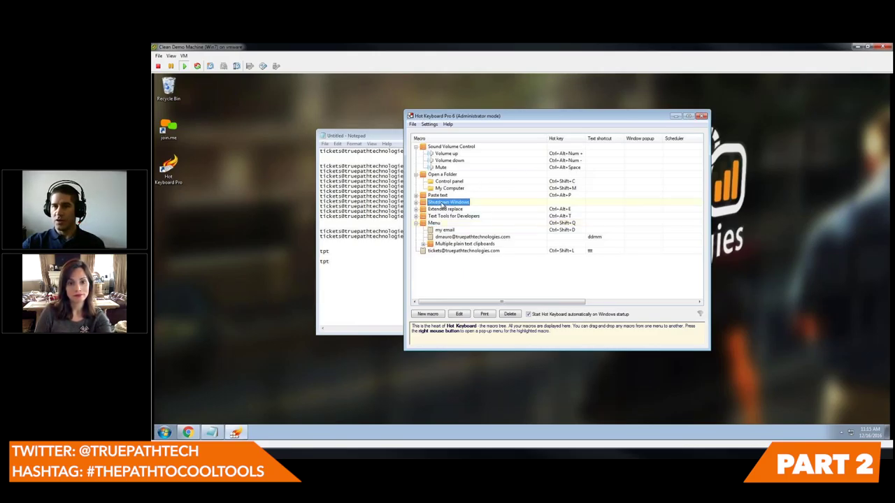
left_click(574, 323)
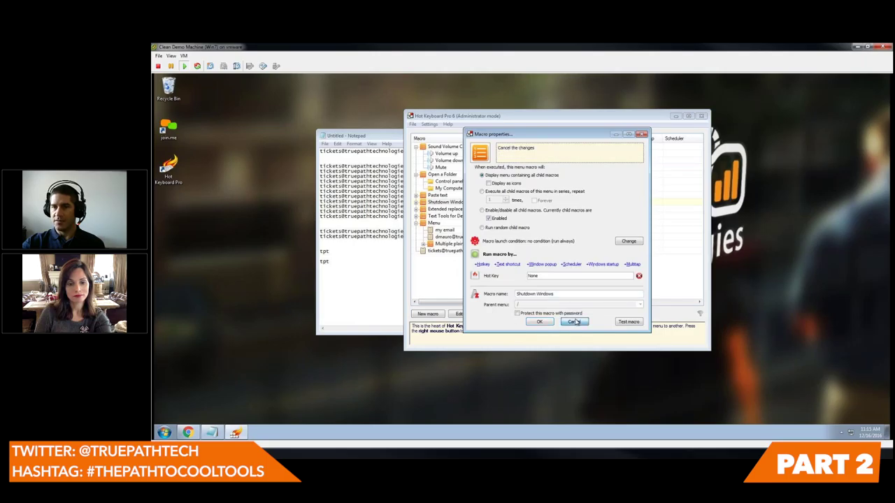
left_click(417, 203)
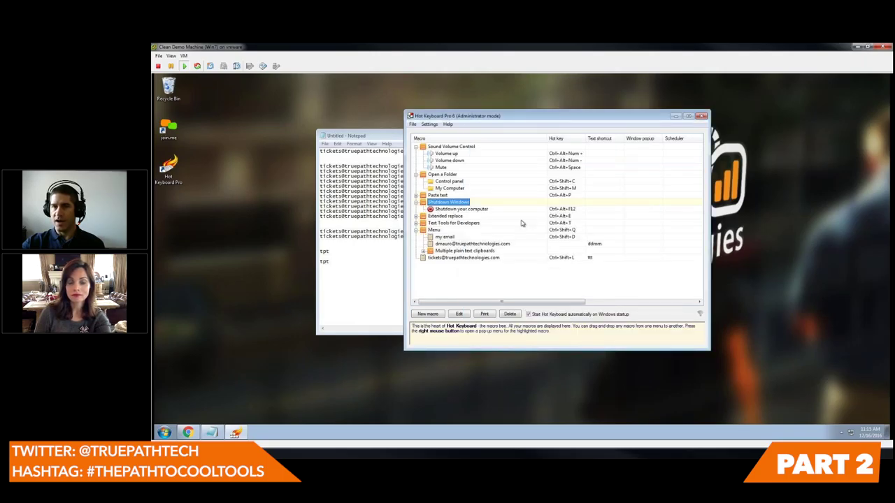